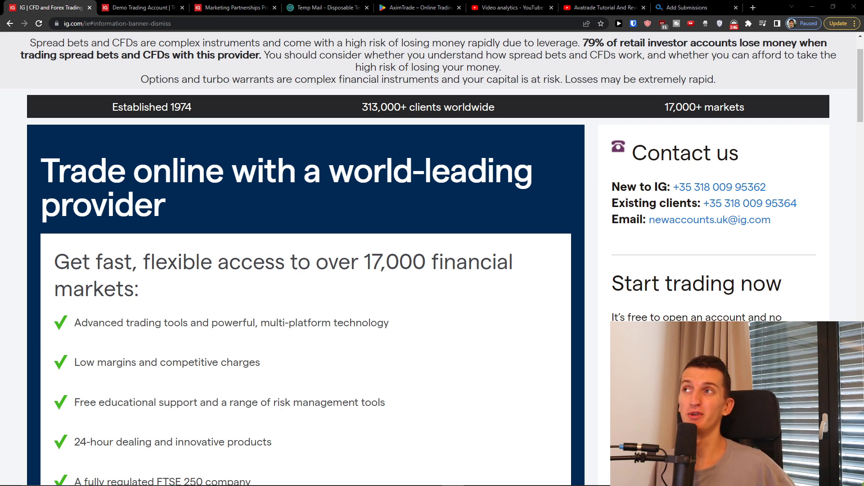
Step: Bring up the Demo Trading Account sign-up form, comparing it with the IG homepage
scroll(112, 405, down, 2)
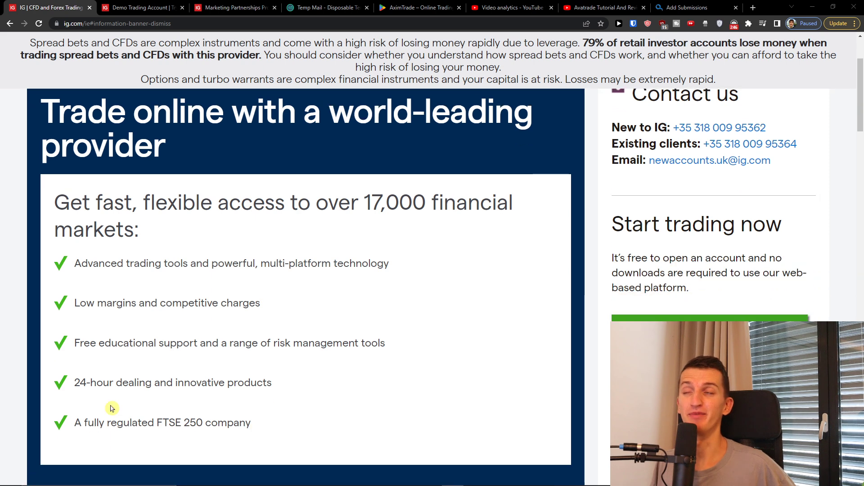
scroll(359, 296, up, 2)
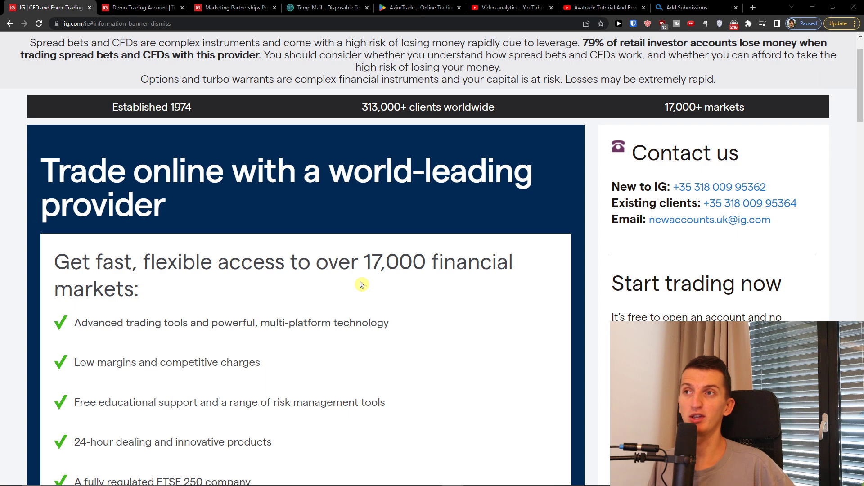
scroll(404, 284, down, 5)
scroll(256, 144, down, 3)
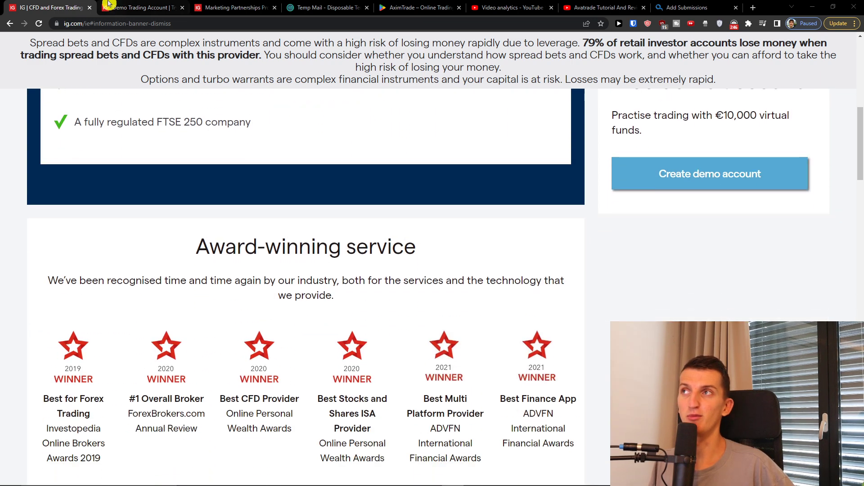
click(108, 4)
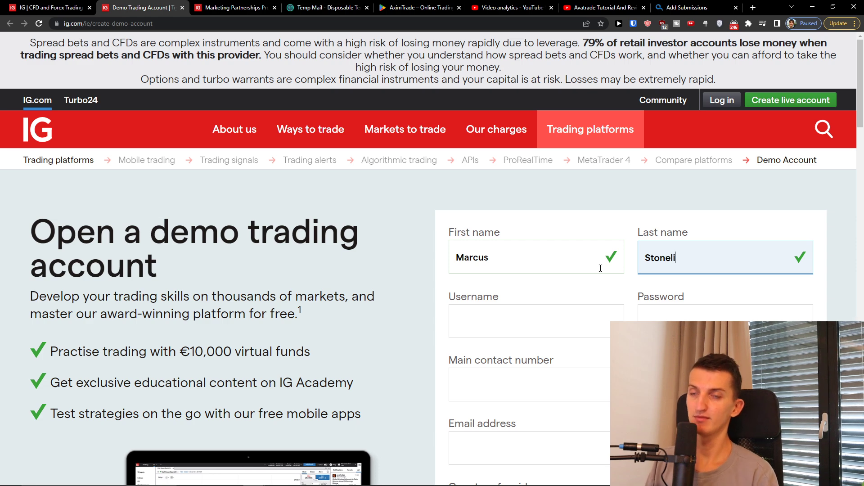
key(Tab)
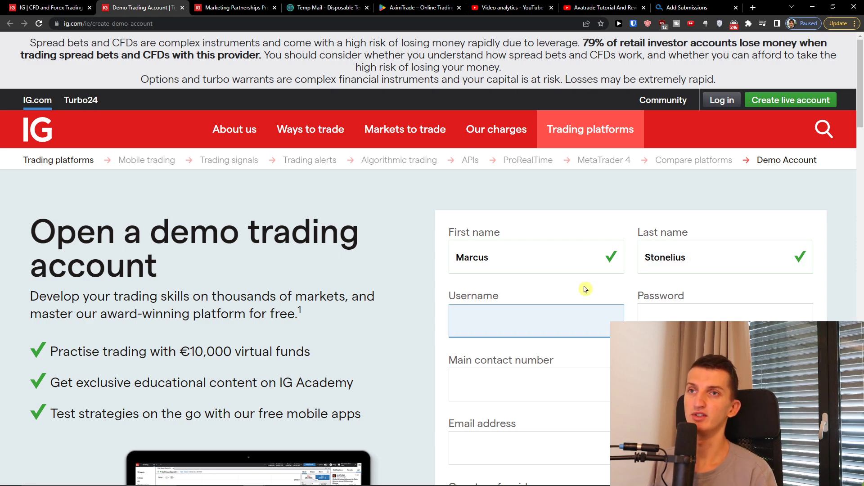
key(ctrl+shift+Tab)
scroll(657, 266, up, 4)
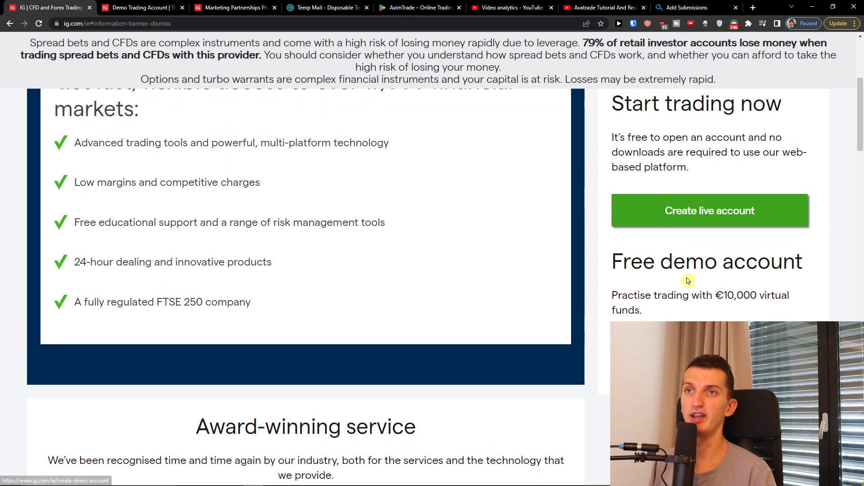
scroll(675, 297, down, 3)
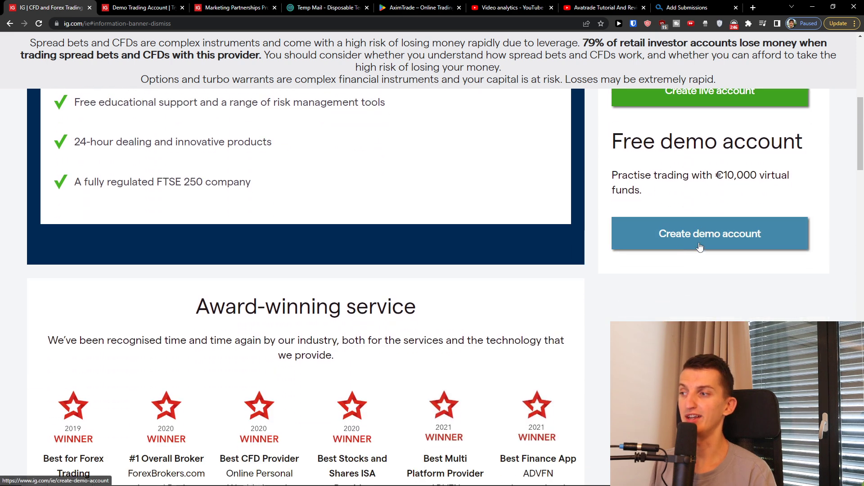
key(ctrl+Tab)
scroll(405, 131, down, 3)
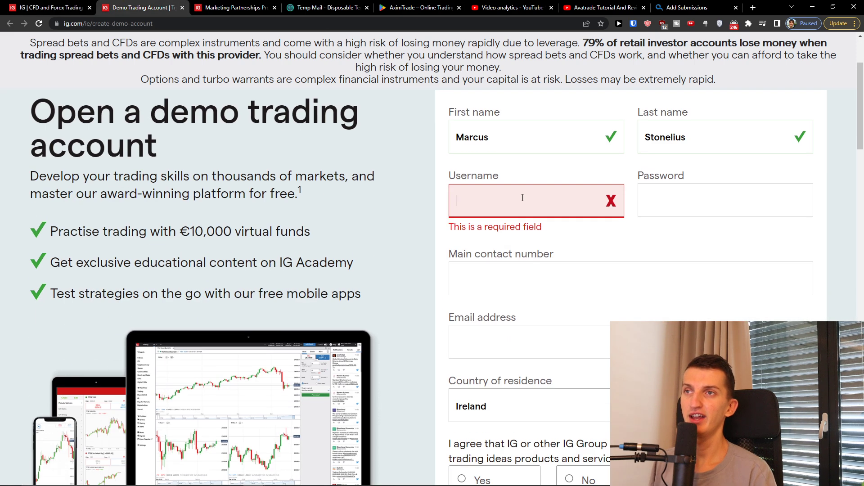
Step: Enter the chosen username, a valid password and the main contact number
click(522, 198)
text(Sunwe1)
key(Tab)
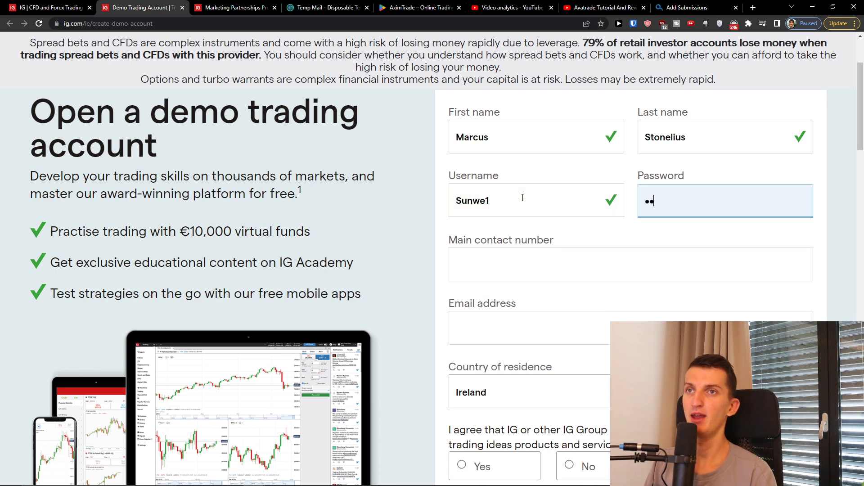
key(Tab)
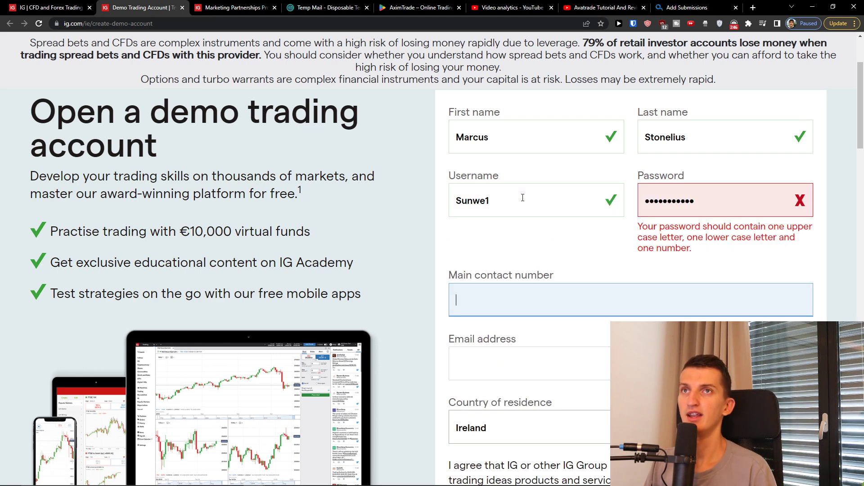
click(724, 211)
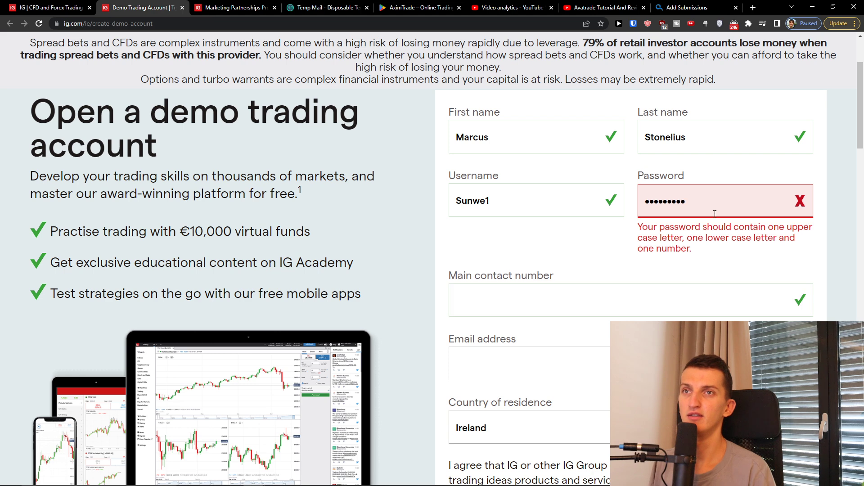
text(1)
click(624, 266)
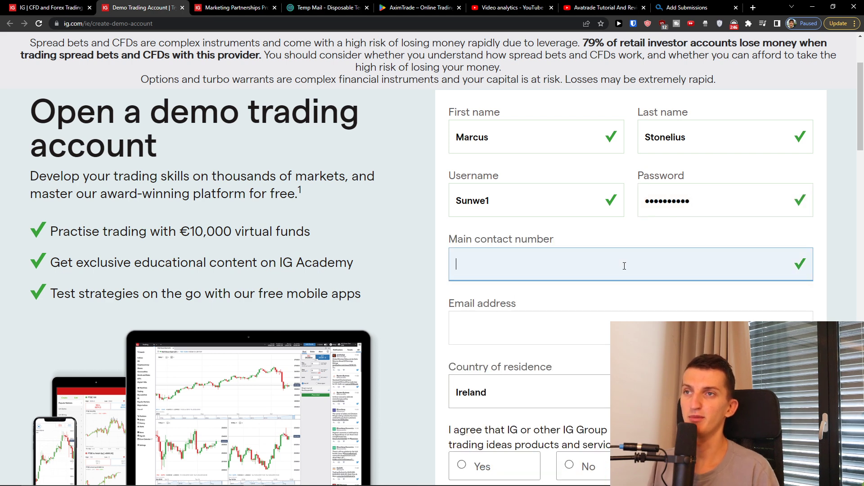
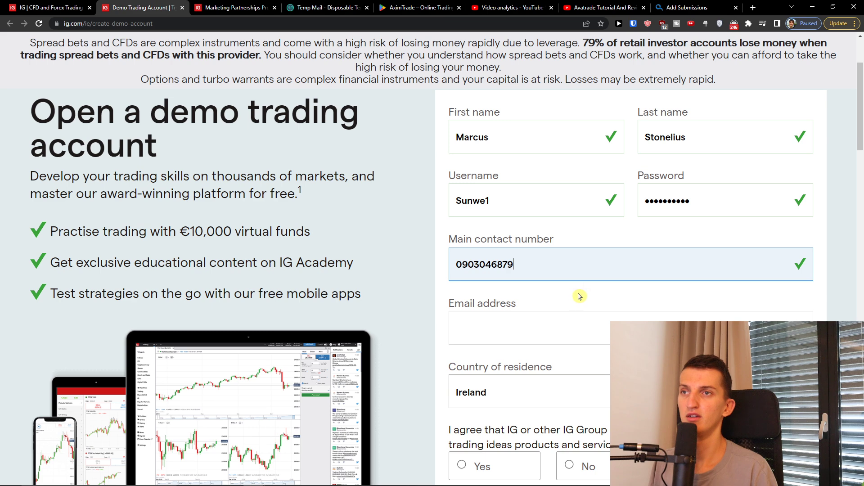
Step: Clear a wrongly pasted link from the email field and copy the temporary email address
click(557, 327)
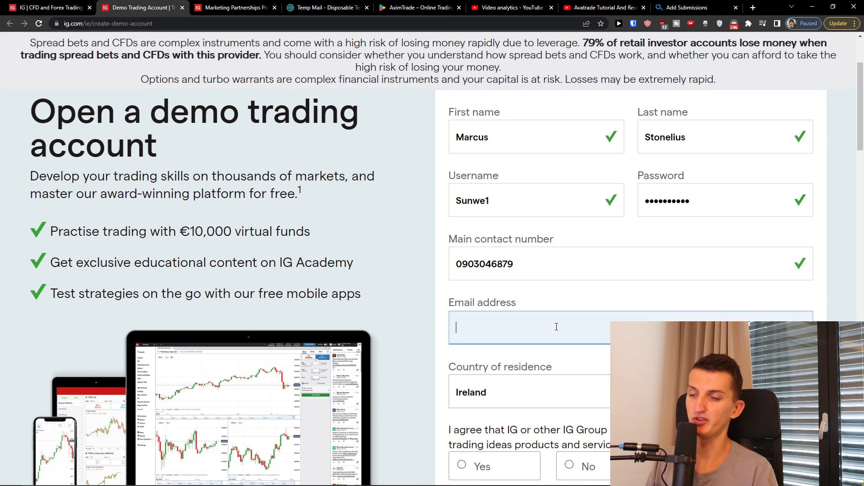
key(ctrl+v)
key(ctrl+a)
key(BackSpace)
click(330, 8)
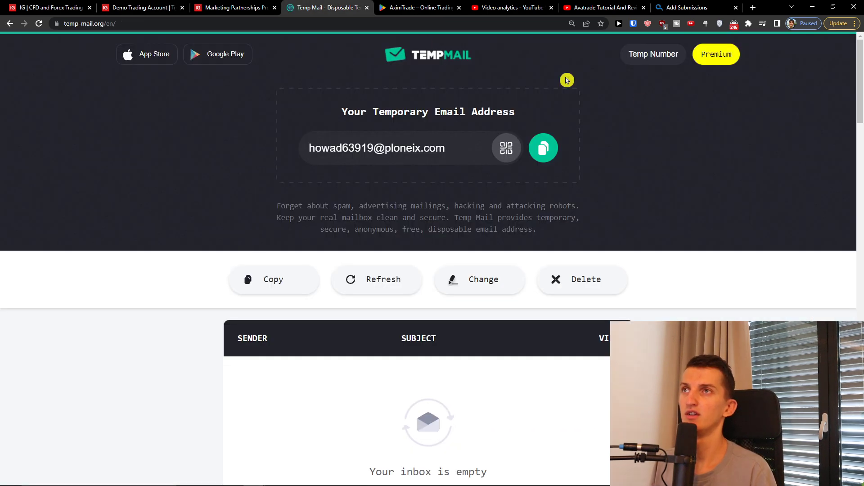
click(535, 148)
Step: Paste the temporary email address and set country of residence to Slovakia
click(139, 8)
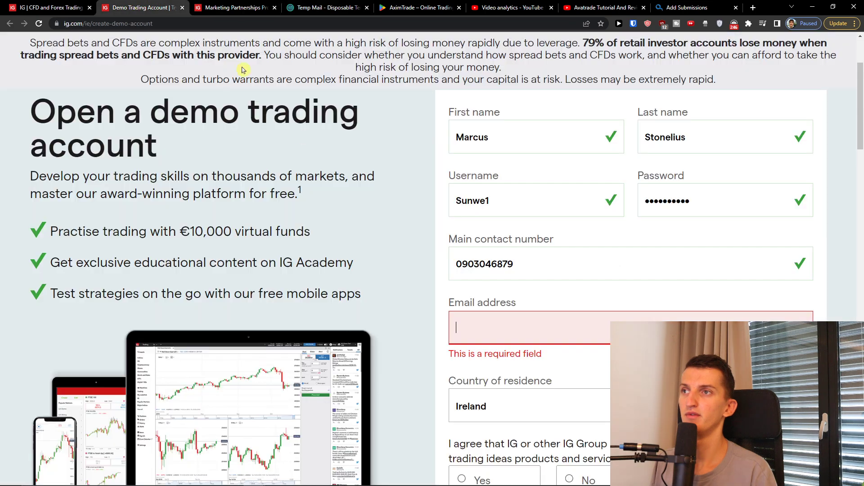
key(ctrl+v)
click(490, 396)
scroll(544, 319, down, 15)
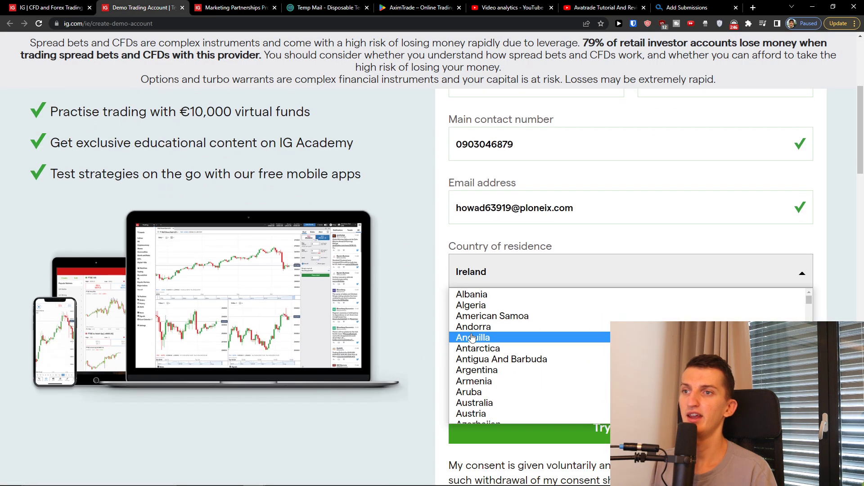
scroll(543, 319, down, 5)
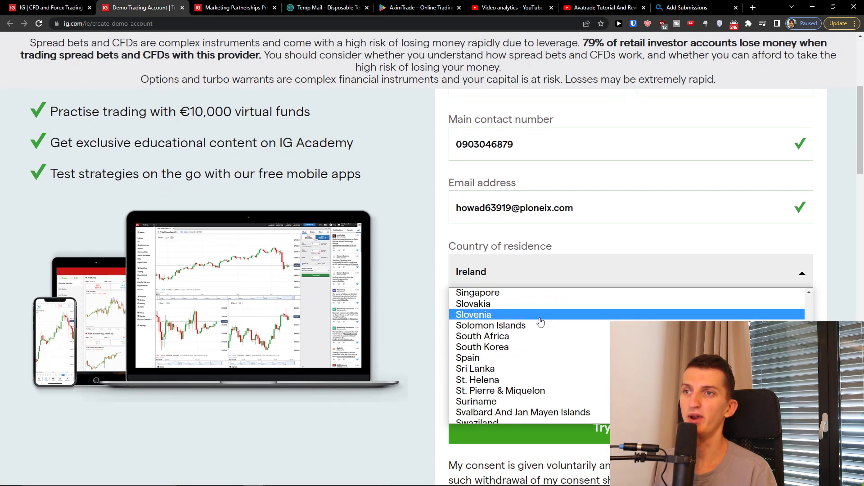
click(540, 315)
click(514, 273)
click(512, 308)
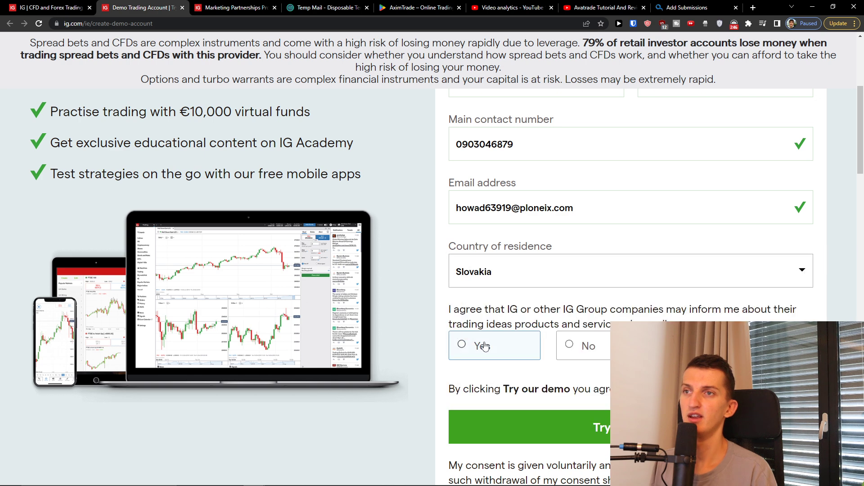
Step: Agree to receive IG trading ideas and submit the demo account form
click(462, 344)
scroll(411, 331, down, 1)
click(545, 372)
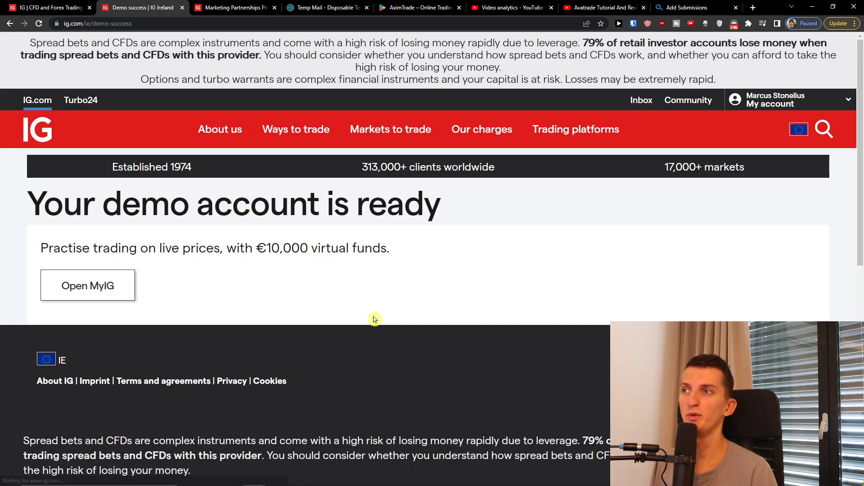
Step: Open My IG and log in with the new demo account's username and password
drag(53, 248, 382, 248)
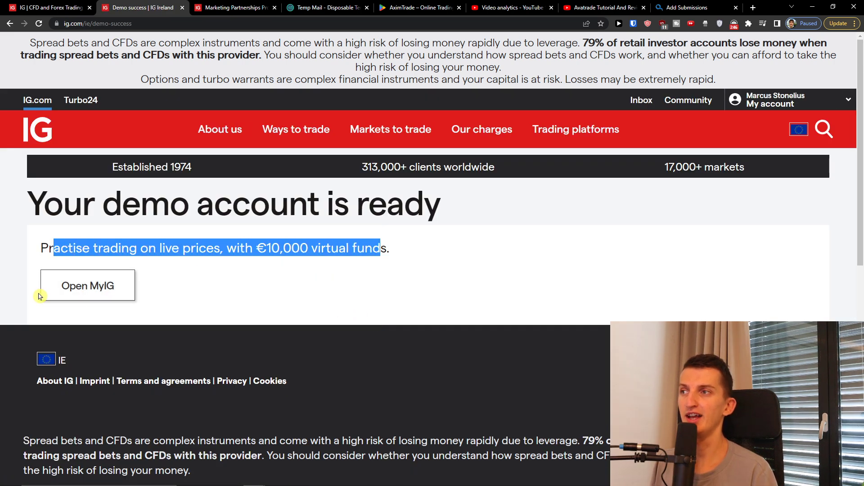
click(54, 293)
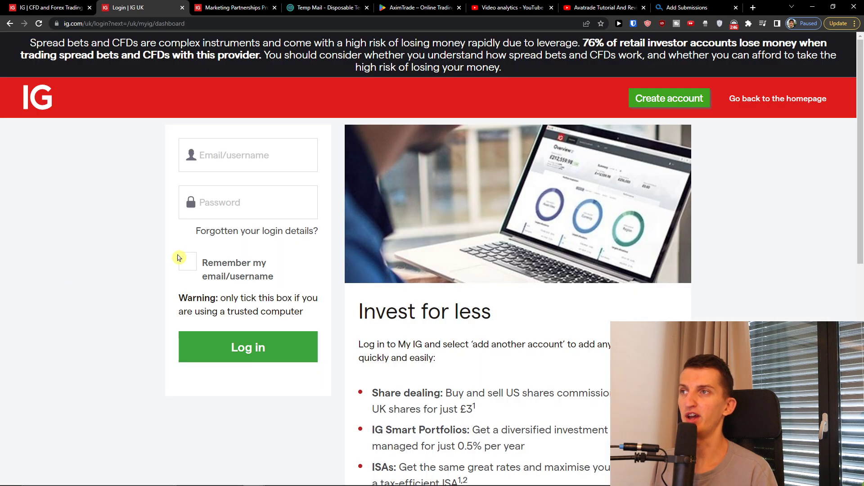
click(225, 169)
key(ctrl+v)
double_click(228, 167)
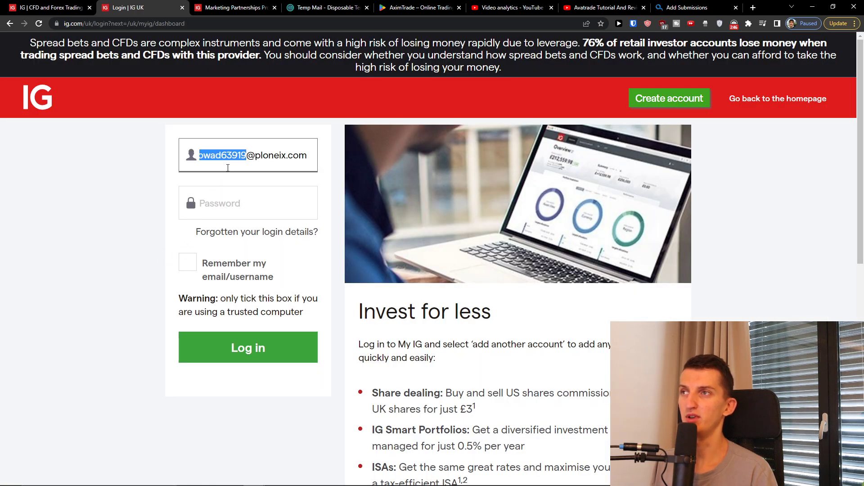
key(ctrl+a)
text(Sunwe1)
key(Tab)
text(••)
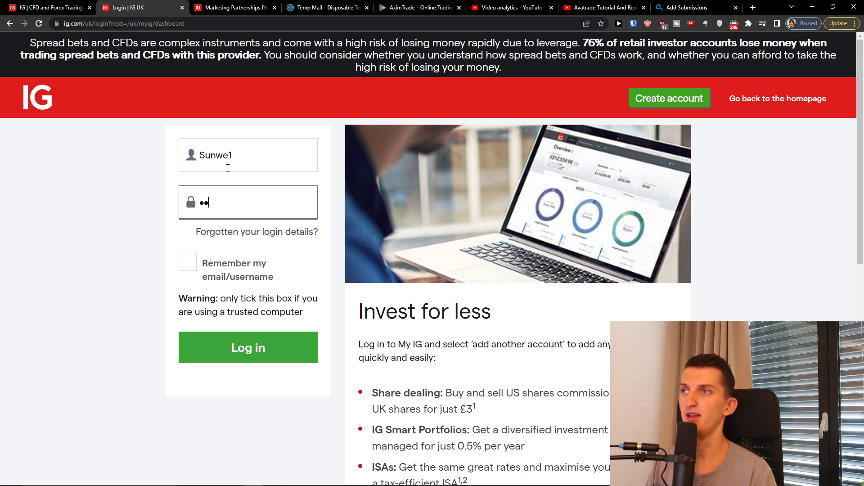
text(•••••••)
key(Return)
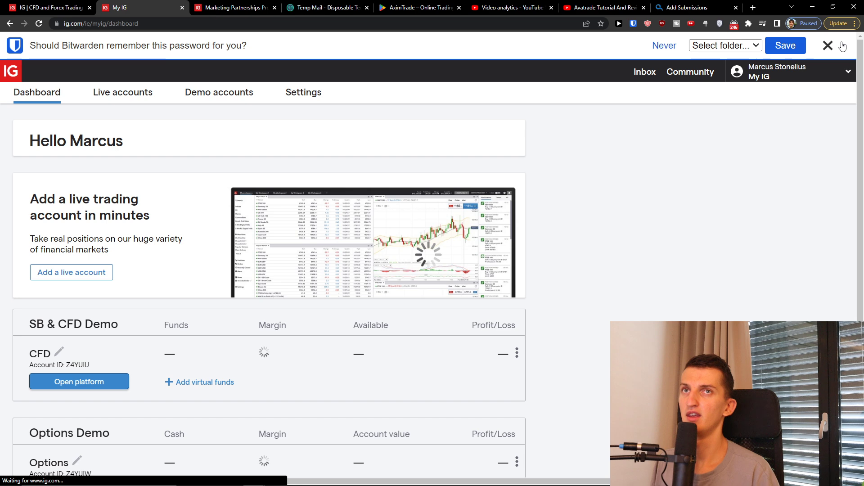
Step: Check the Live accounts page, return to Dashboard, and open the CFD demo platform
scroll(316, 184, down, 1)
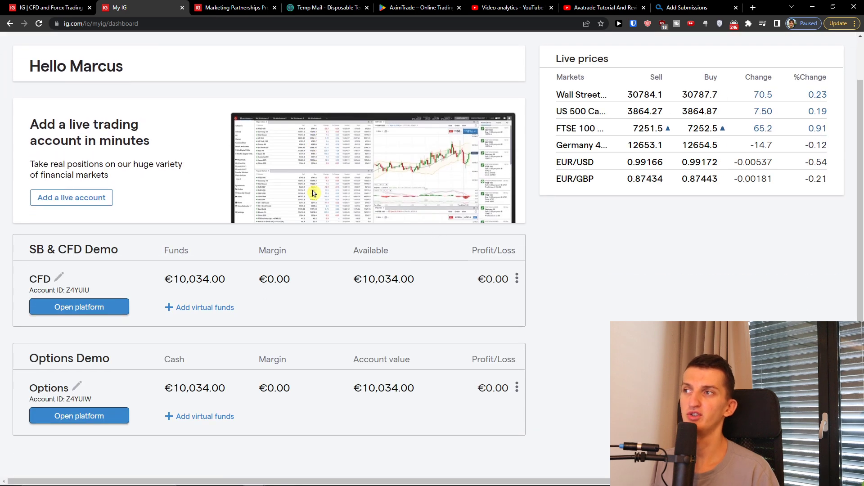
scroll(313, 193, up, 1)
scroll(308, 199, down, 1)
scroll(307, 198, down, 1)
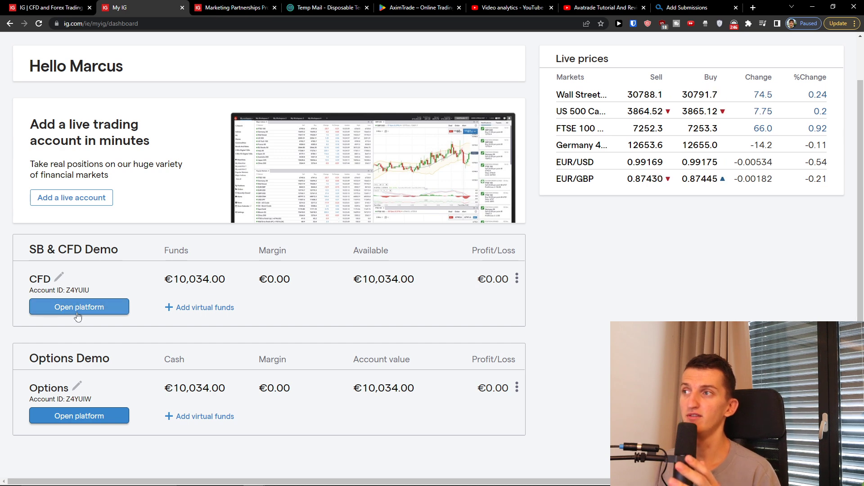
scroll(216, 323, up, 2)
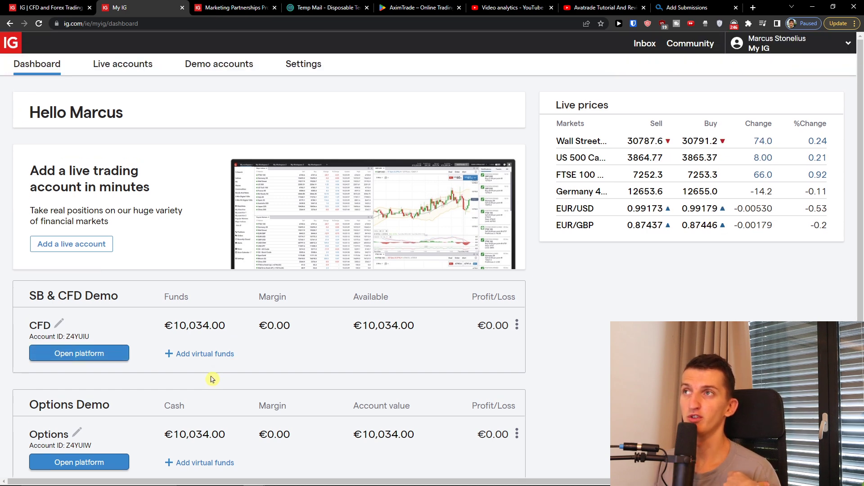
scroll(212, 378, down, 2)
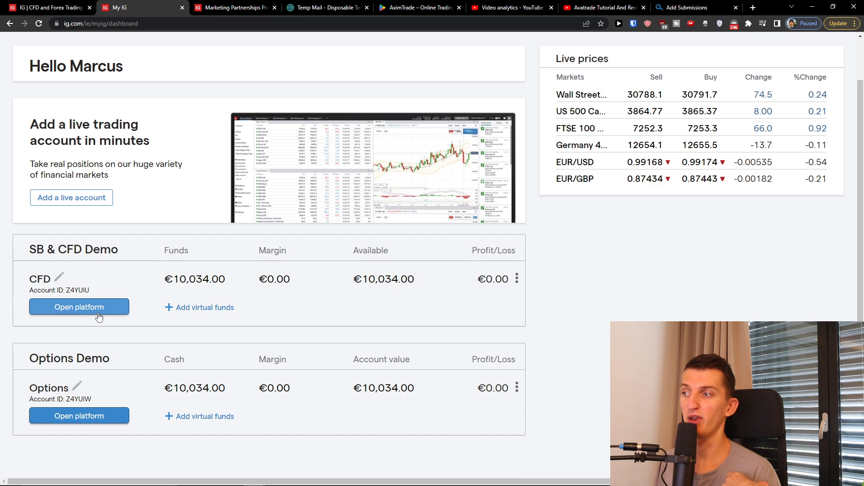
scroll(99, 317, up, 2)
click(118, 76)
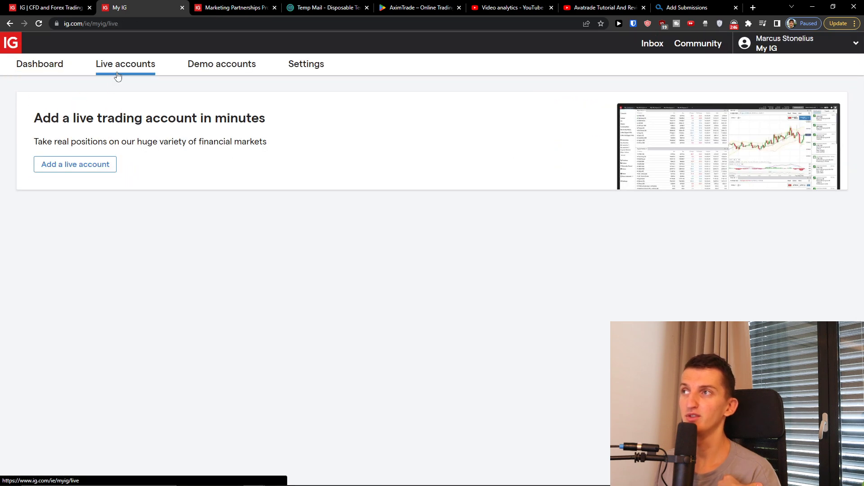
click(45, 63)
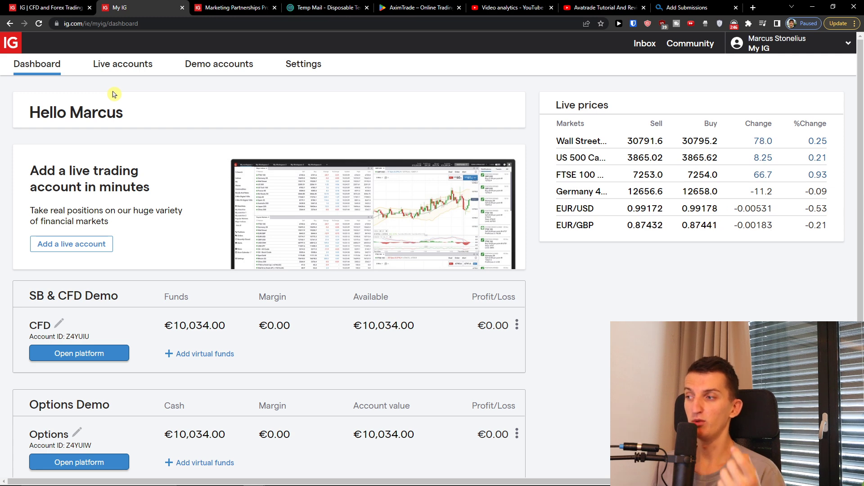
scroll(205, 236, down, 1)
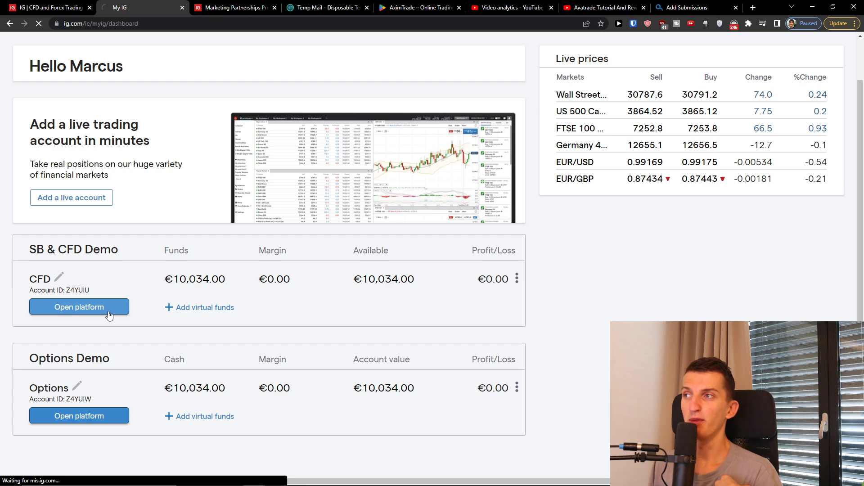
click(108, 315)
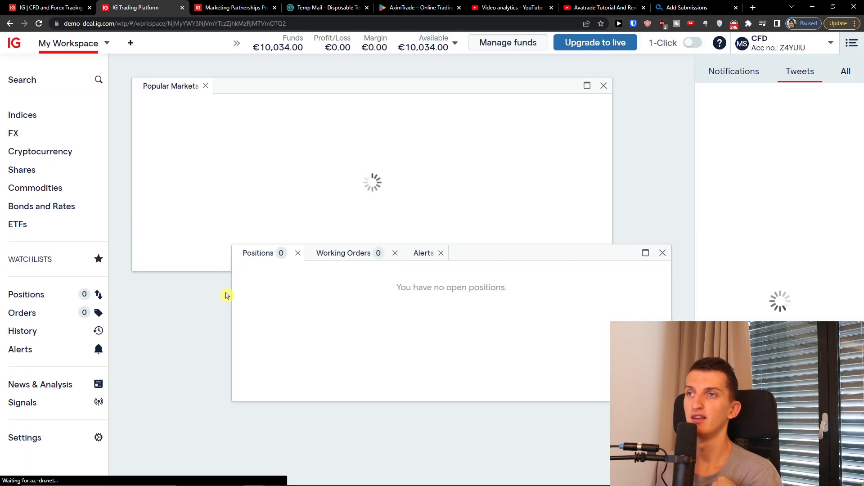
Step: Move the positions panel down-right and dock Popular Markets at the top left
drag(461, 306, 491, 294)
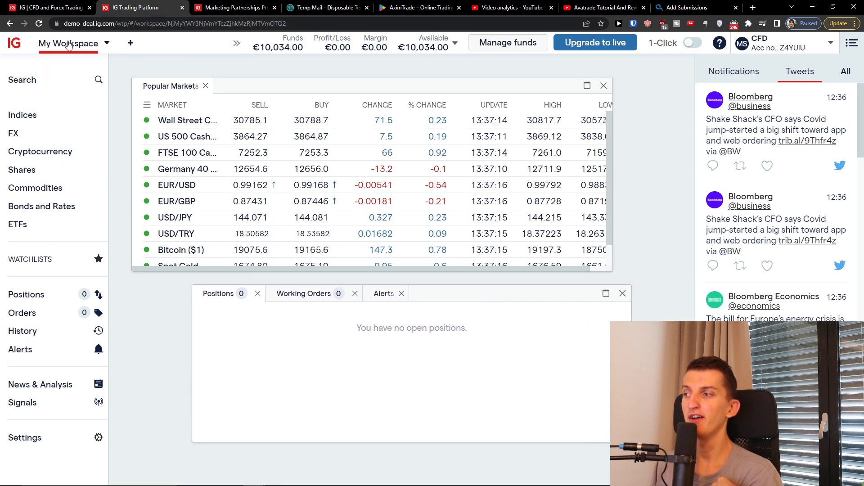
click(127, 233)
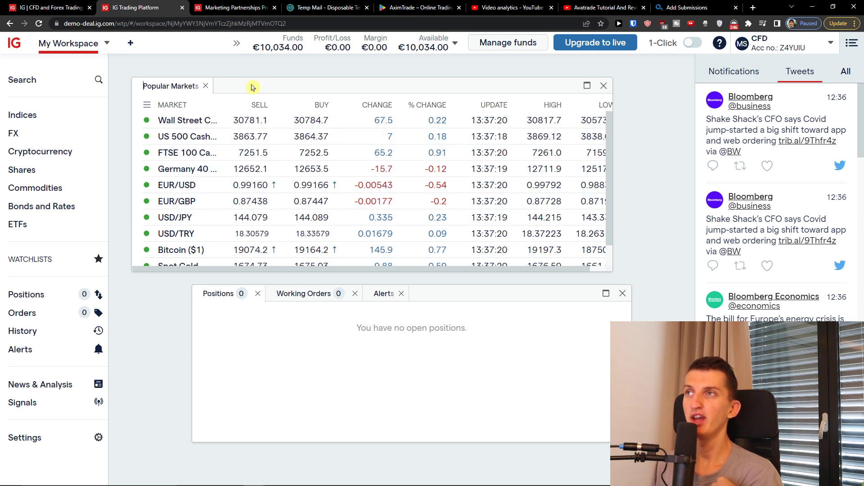
drag(251, 85, 224, 63)
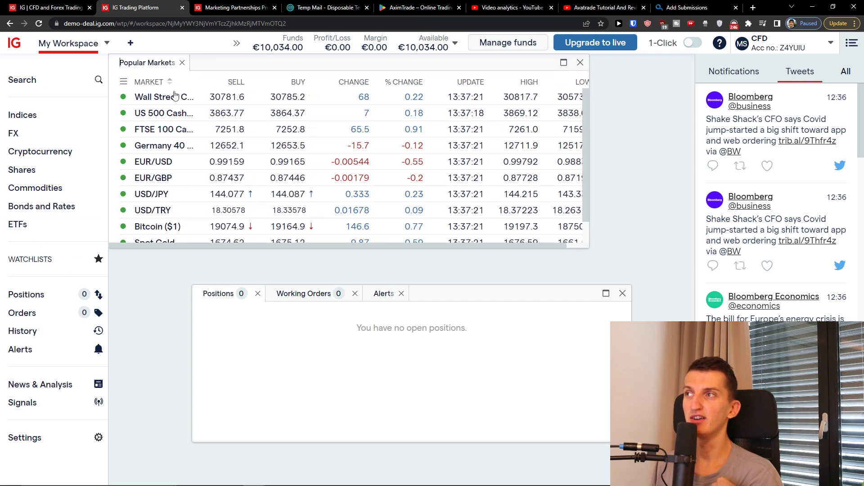
click(66, 177)
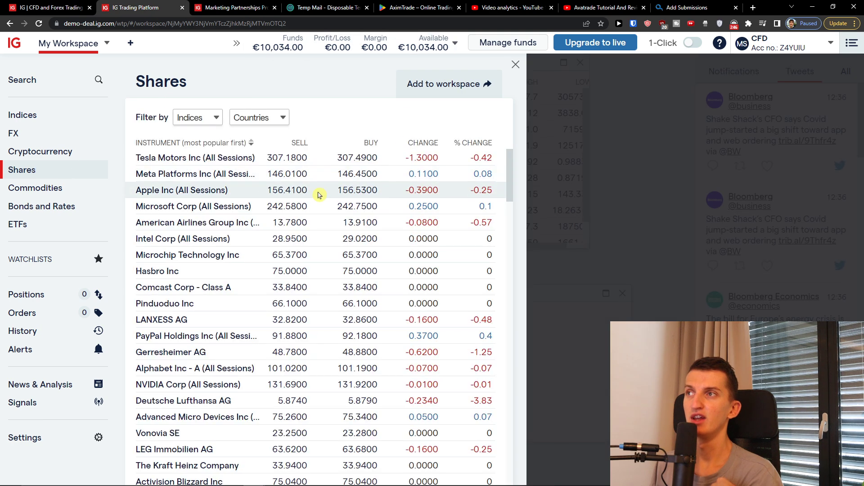
Step: Add the Apple Inc chart to the workspace, dock it beside Popular Markets, and make it taller
click(188, 189)
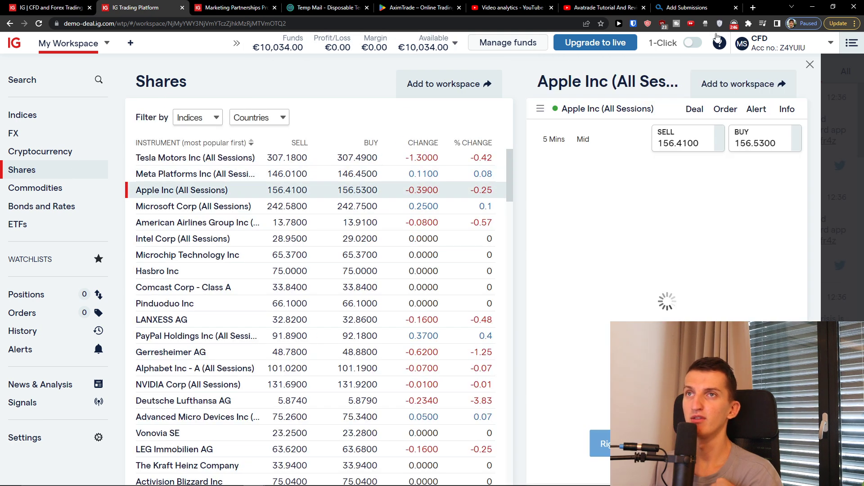
click(720, 85)
drag(311, 115, 286, 106)
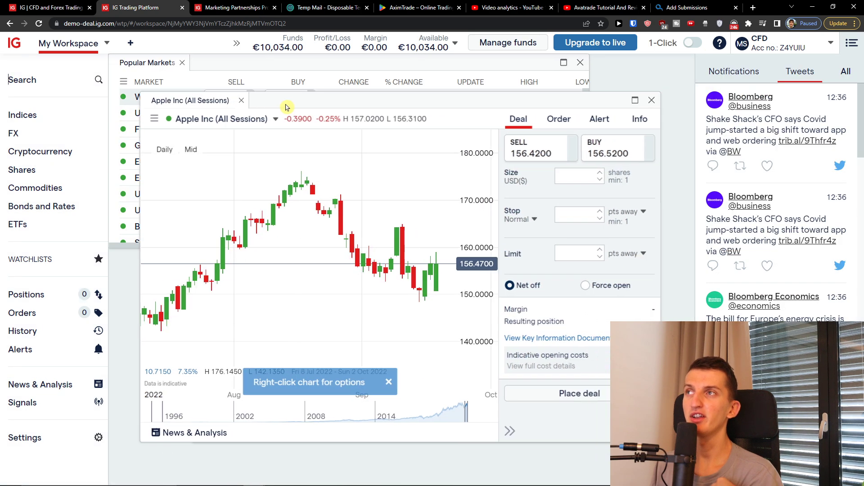
drag(205, 102, 248, 68)
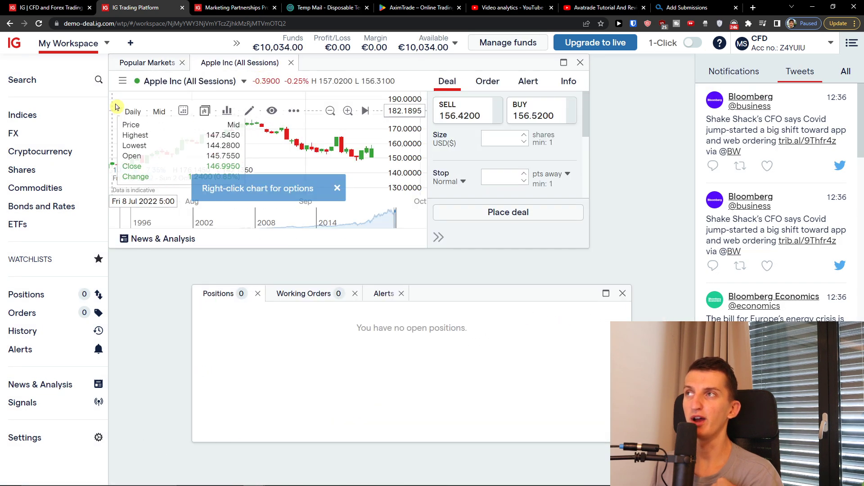
click(148, 62)
click(207, 63)
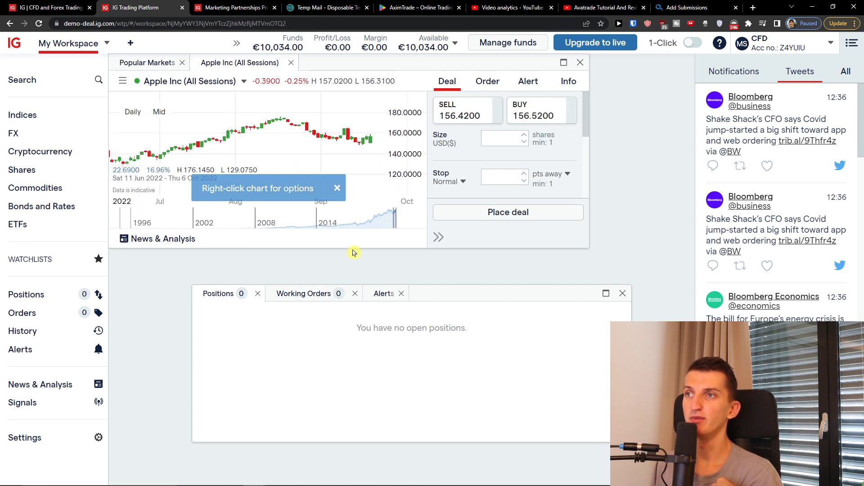
drag(352, 245, 405, 409)
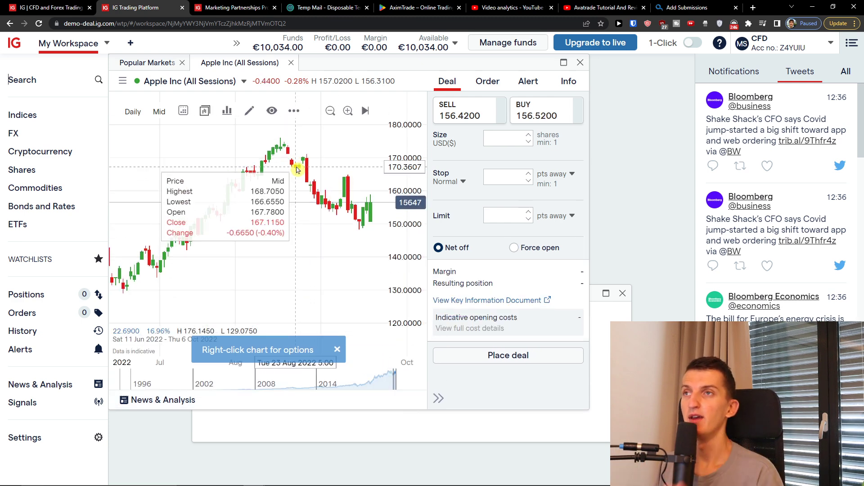
click(533, 116)
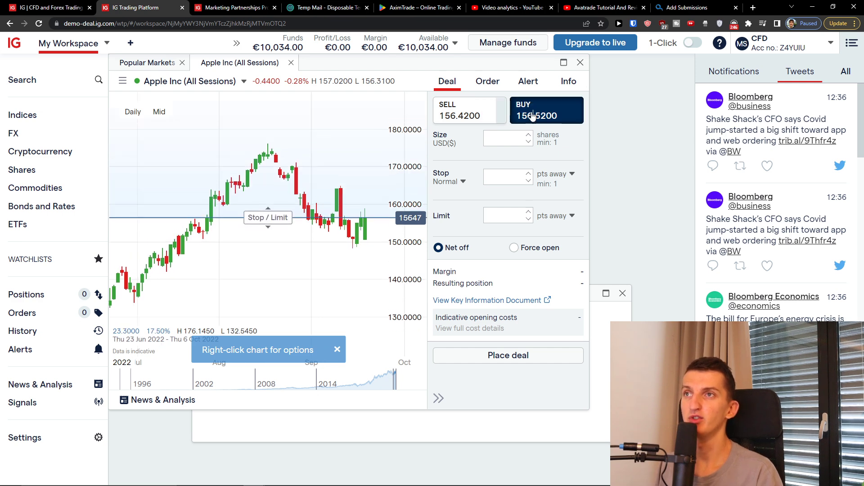
Step: Enter a deal size of 10 shares on the Apple Inc buy ticket
click(495, 141)
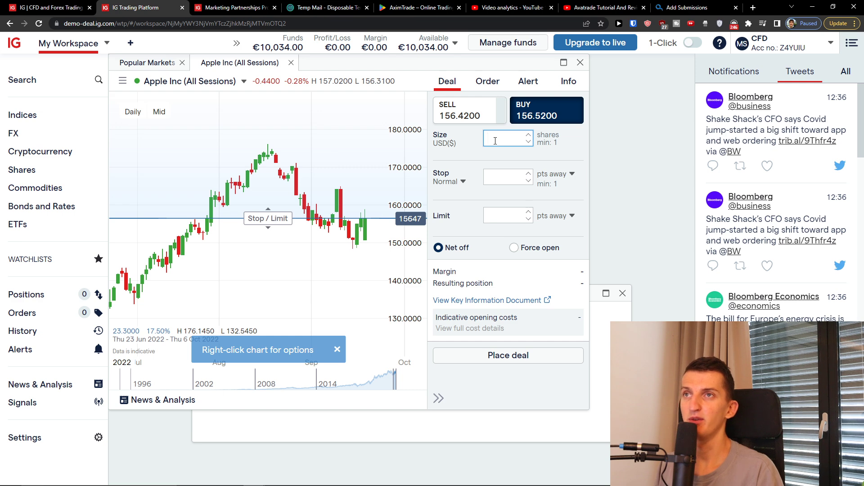
text(10)
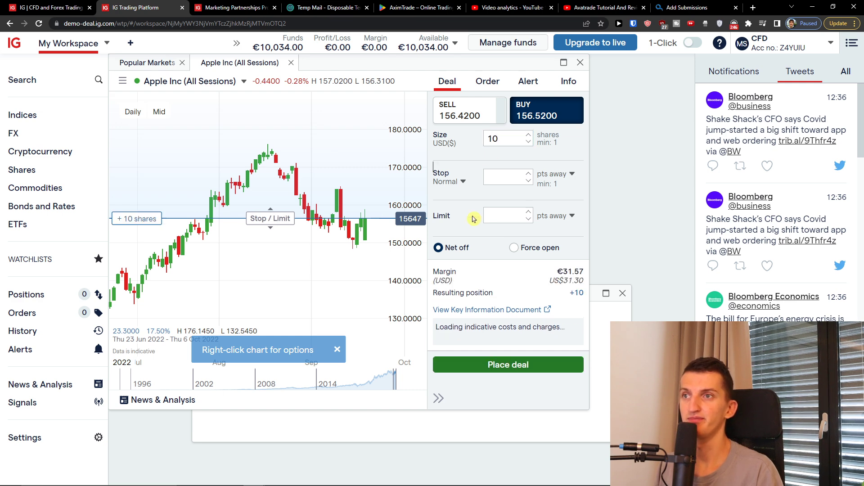
scroll(484, 239, down, 1)
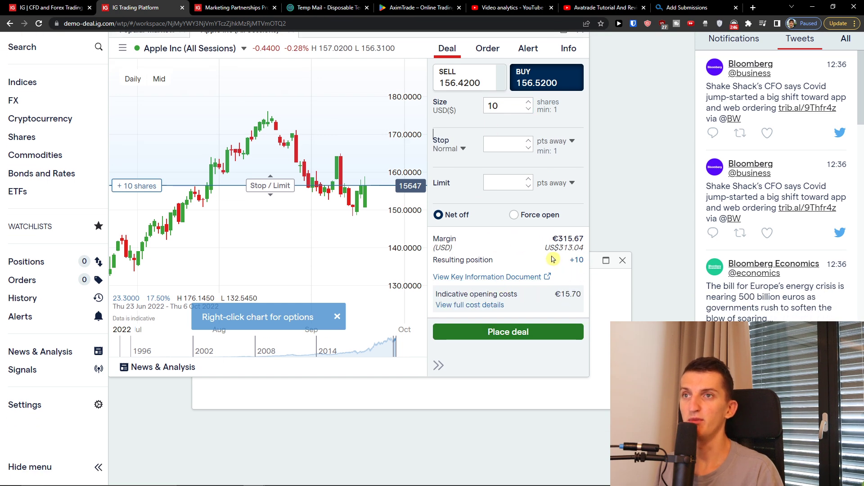
scroll(587, 302, up, 1)
click(507, 176)
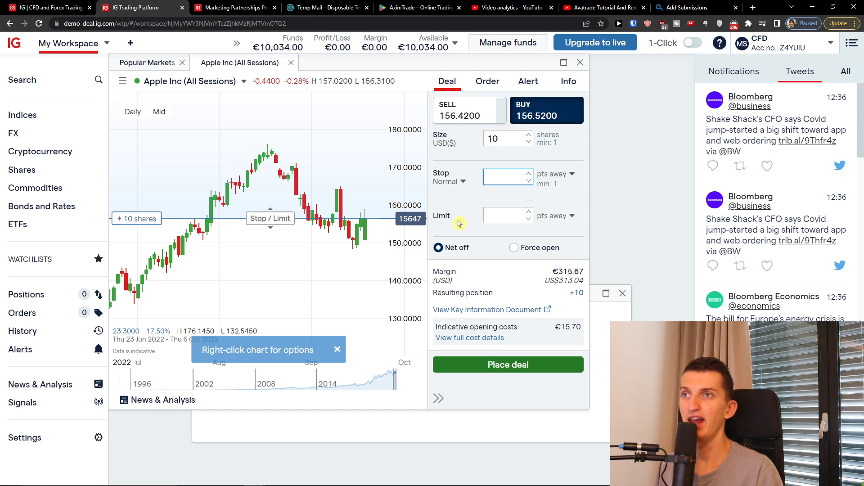
Step: Keep a normal stop and set its distance to 145 points, size staying 10
click(464, 182)
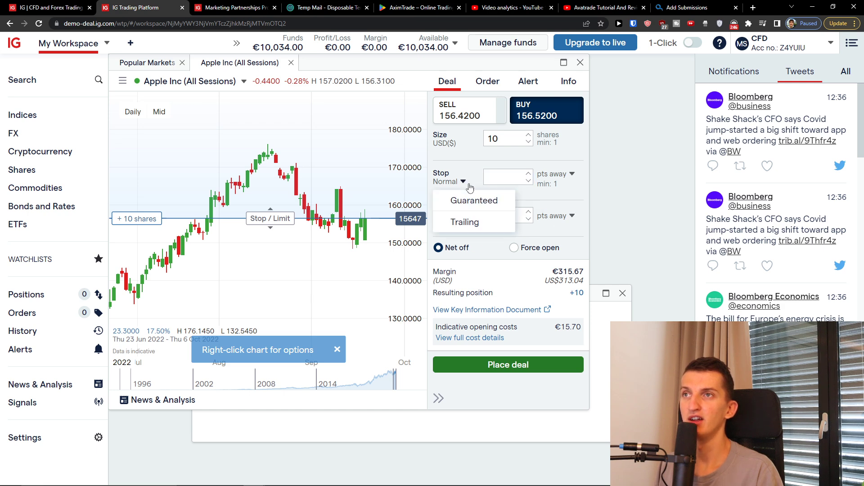
click(498, 180)
text(50)
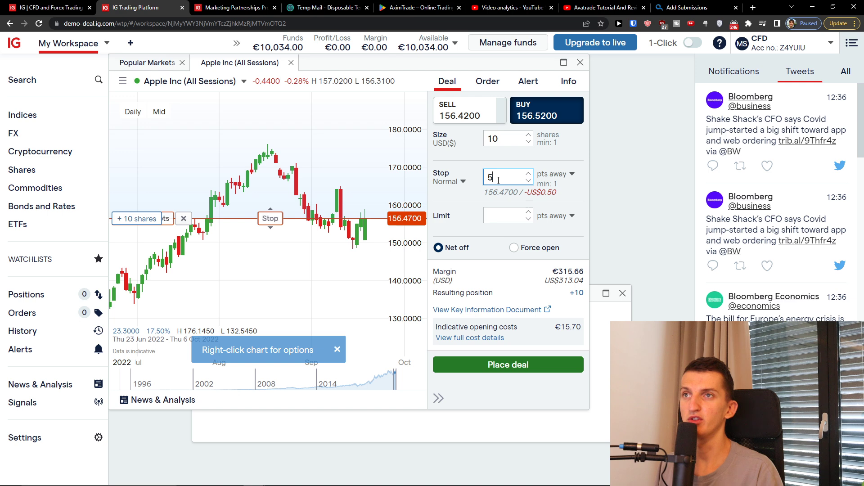
key(BackSpace)
key(BackSpace)
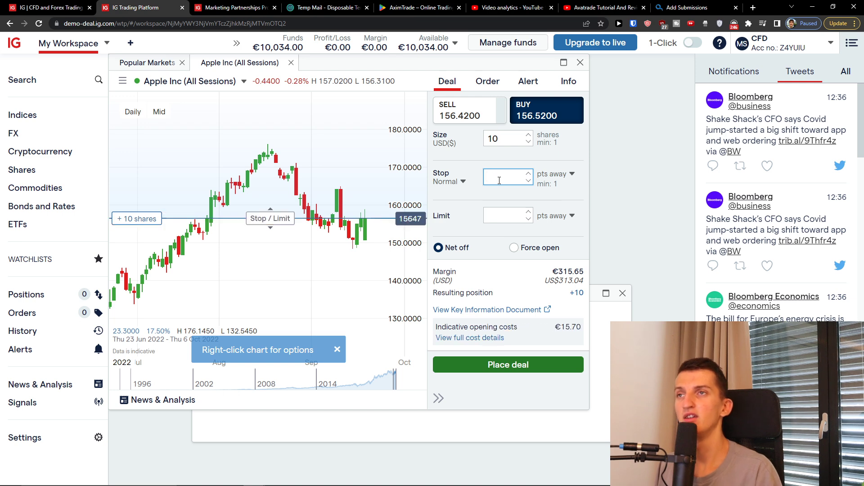
text(145)
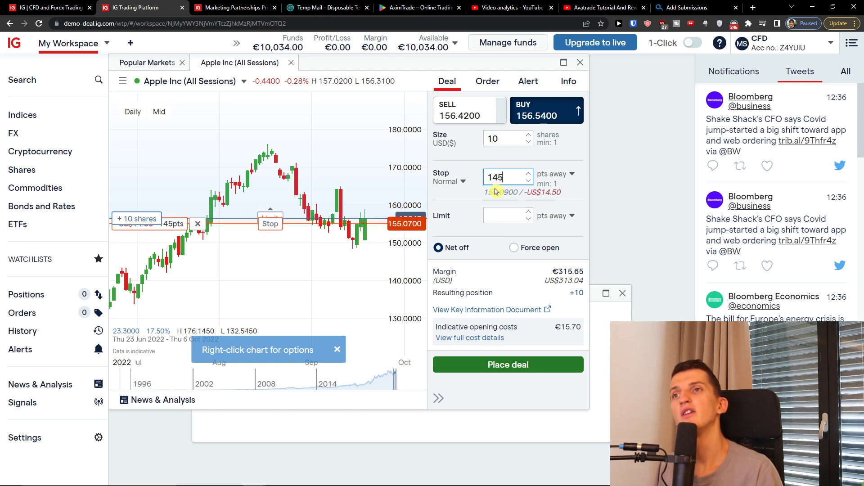
click(481, 194)
click(511, 179)
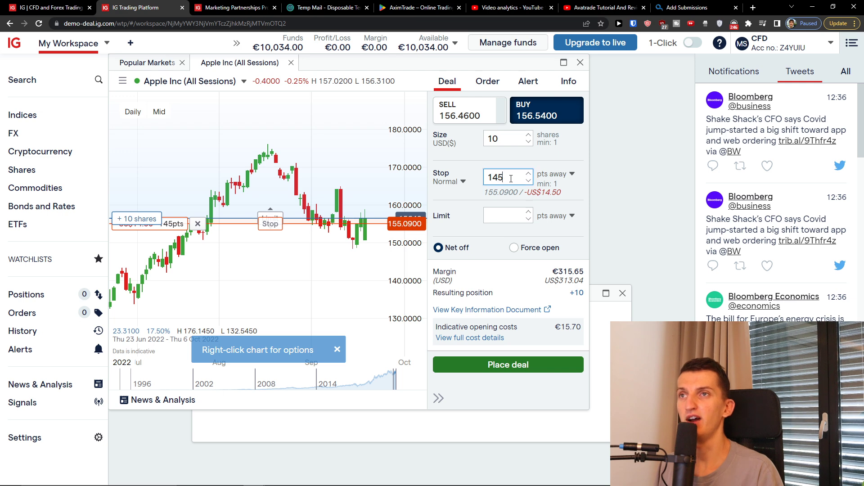
click(480, 194)
text(0)
key(BackSpace)
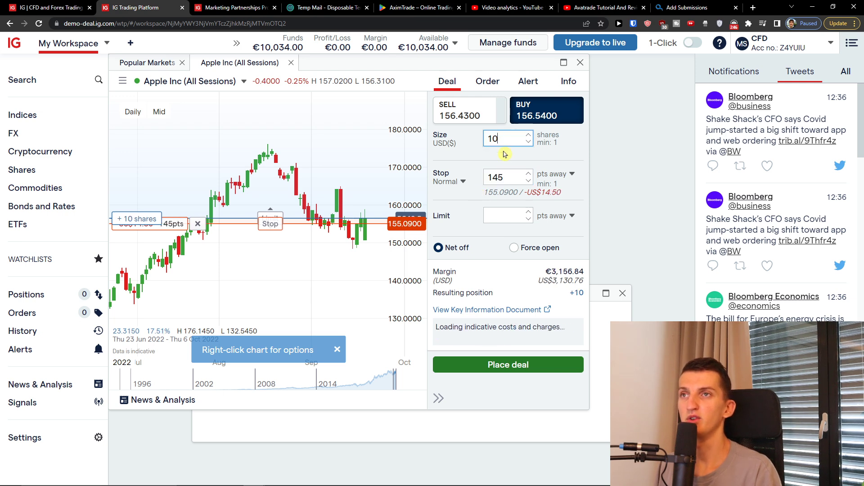
Step: Enter a 180-point limit, then change it to 200 points with size kept at 10
click(492, 219)
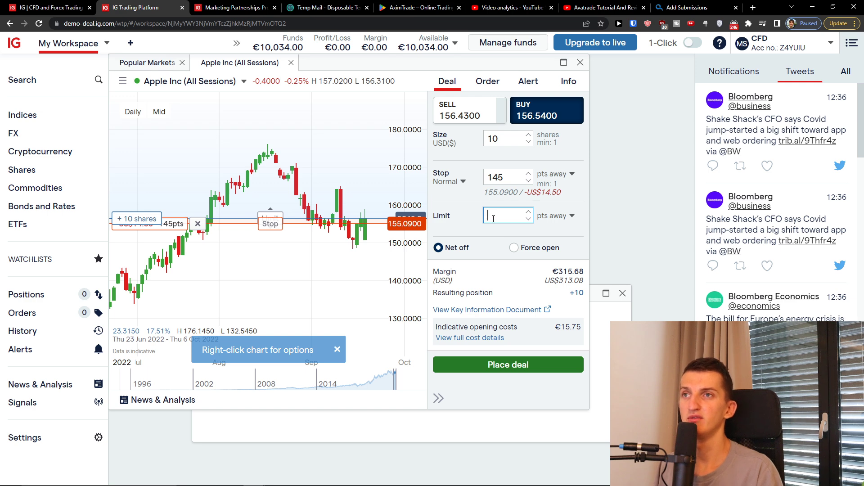
text(180)
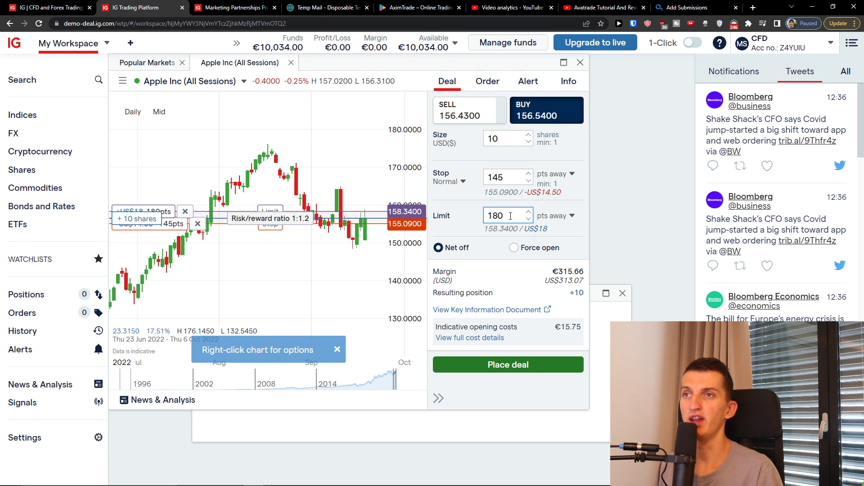
click(511, 140)
text(0)
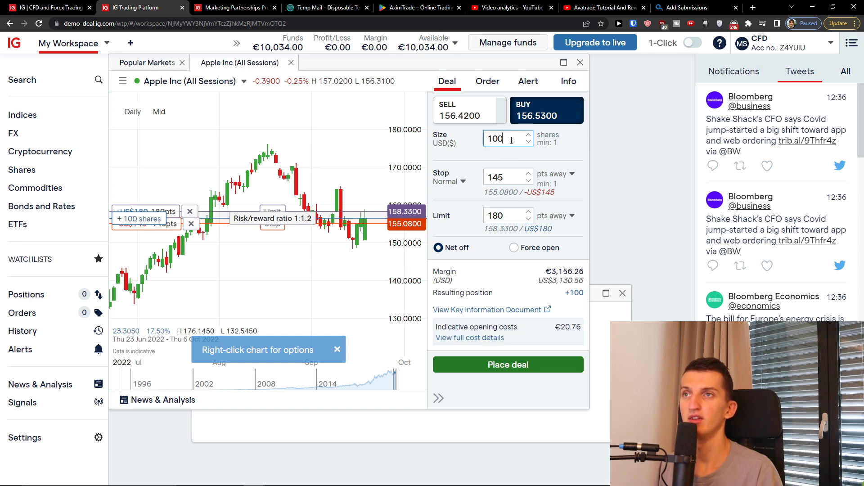
key(BackSpace)
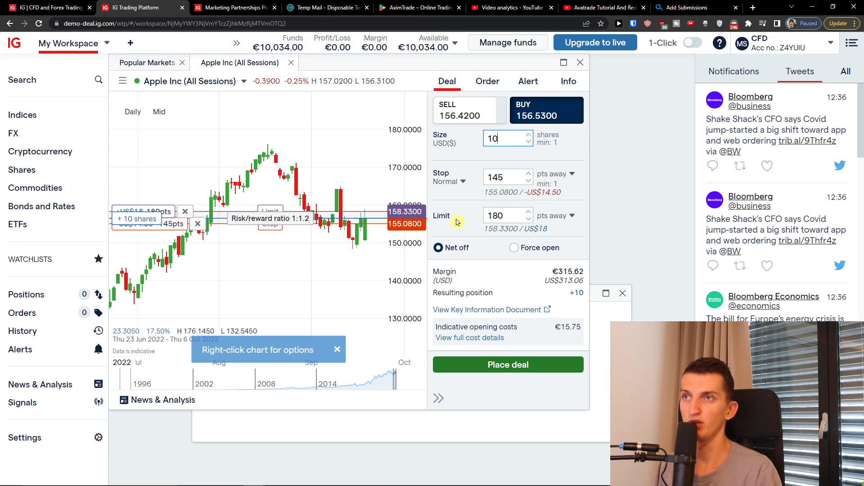
scroll(321, 238, up, 3)
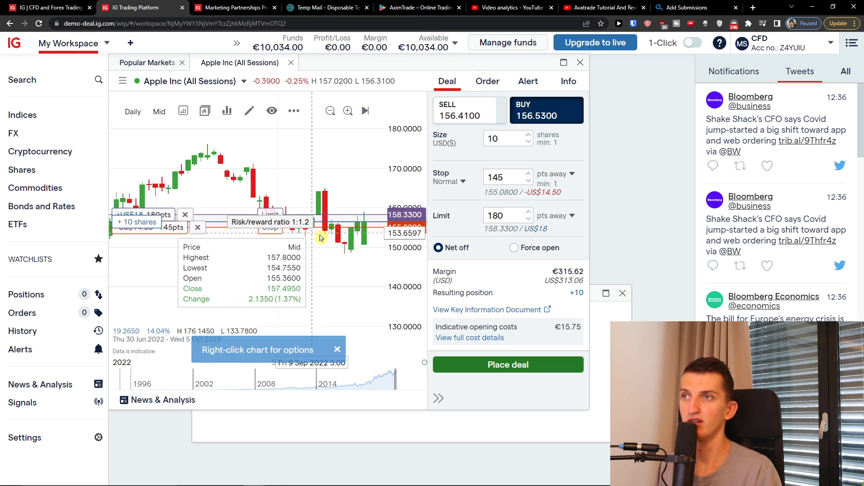
scroll(321, 237, up, 5)
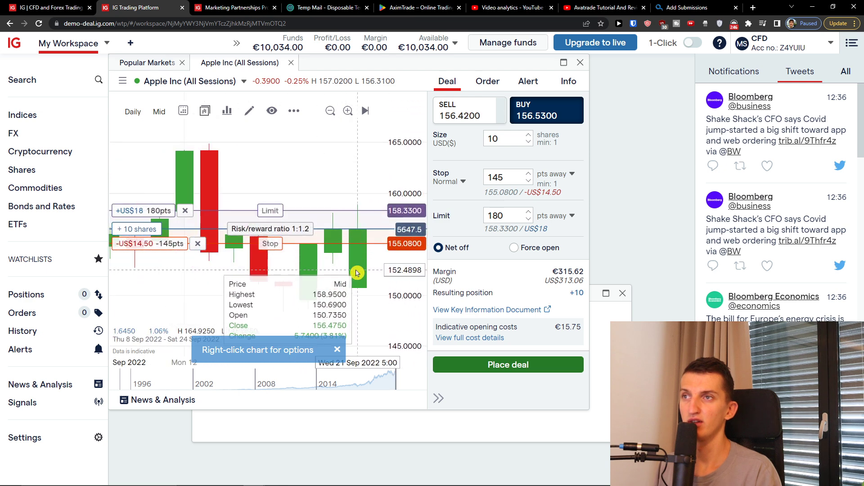
scroll(357, 272, up, 2)
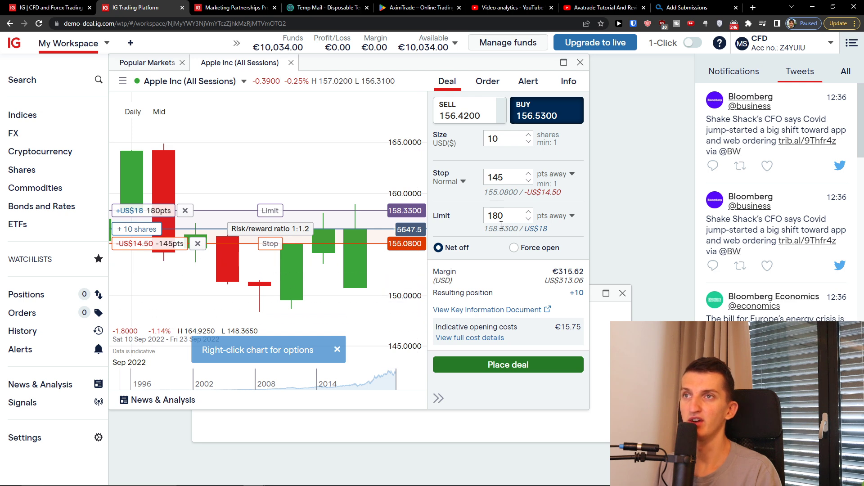
drag(504, 221, 479, 223)
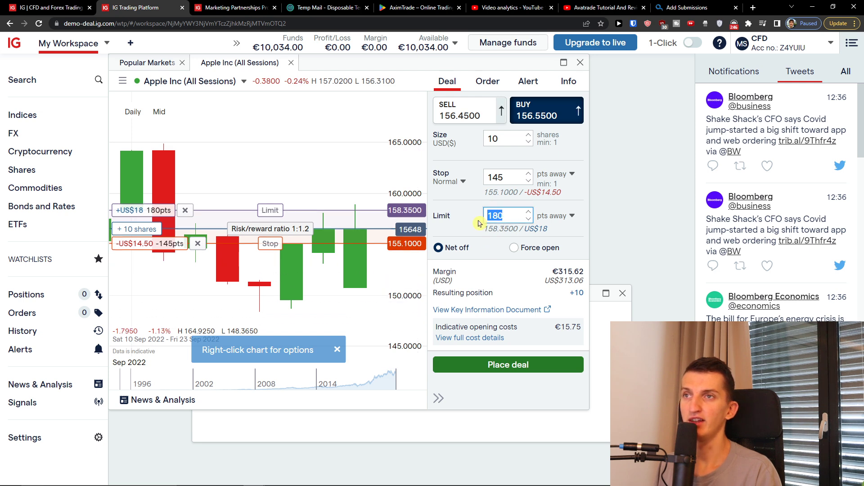
text(200)
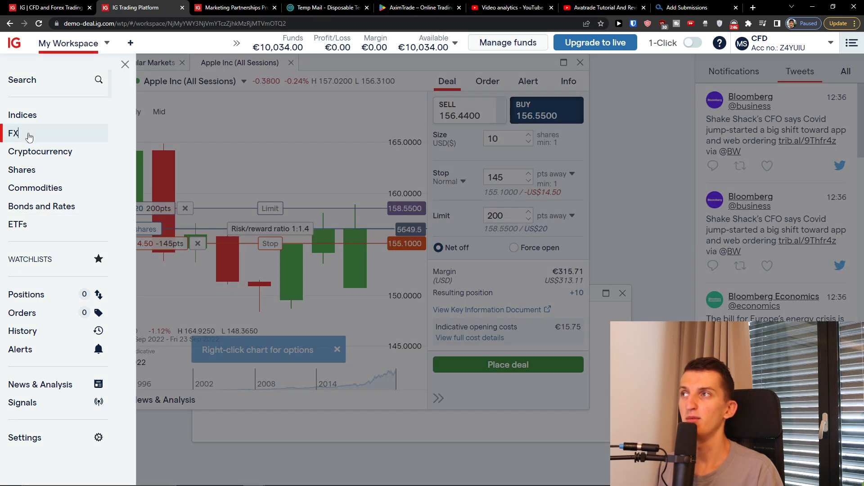
Step: Add the EUR/USD Mini market from FX to the workspace and set size 10000
click(28, 136)
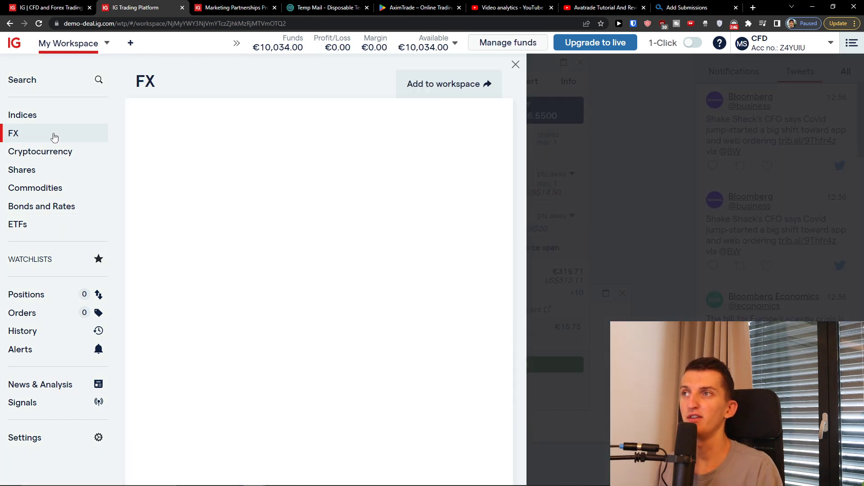
click(231, 152)
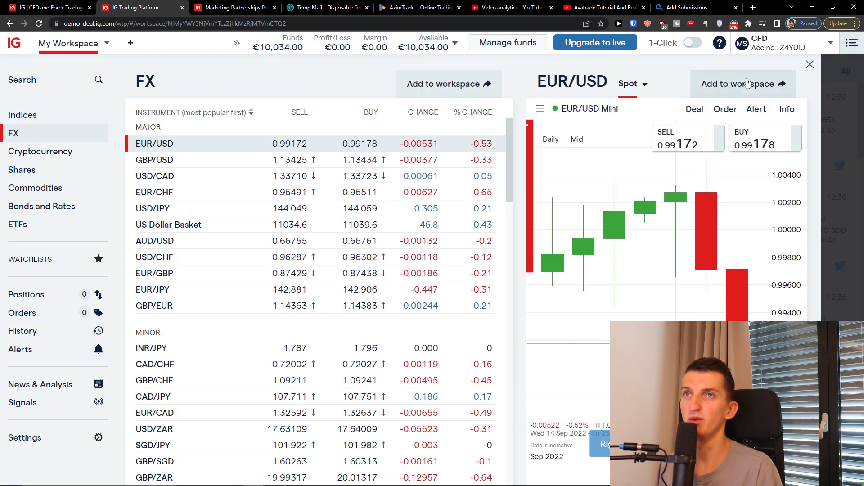
click(724, 90)
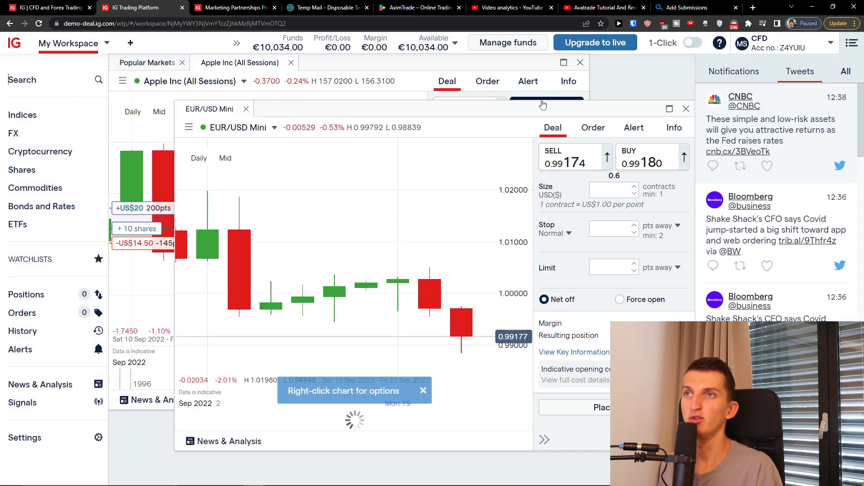
drag(211, 110, 310, 63)
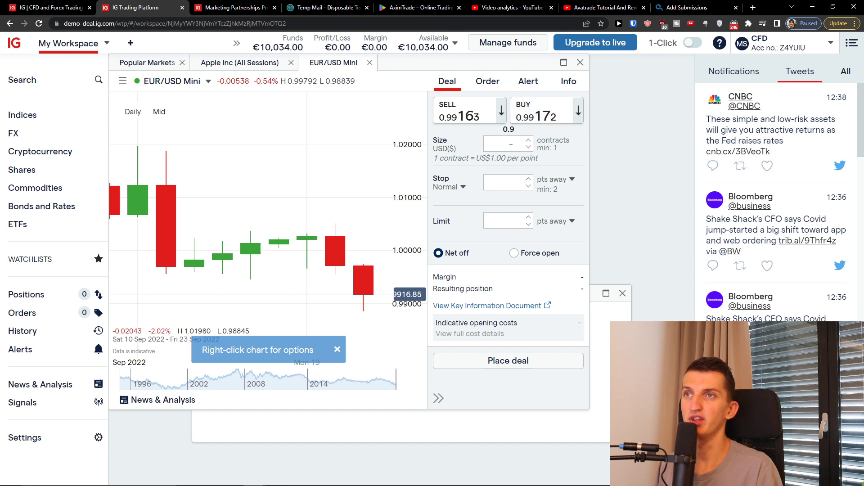
text(1000)
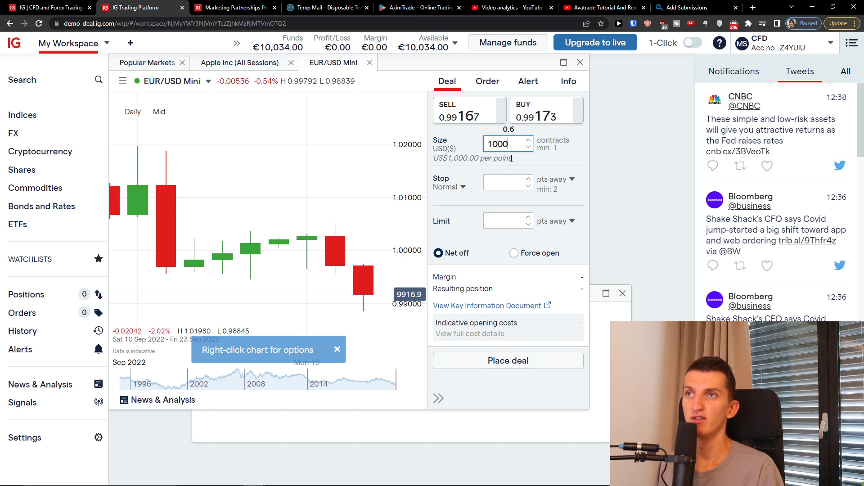
text(0)
Step: Enter a 0.98 stop with net-off mode kept, then measure the stop as USD loss
click(504, 180)
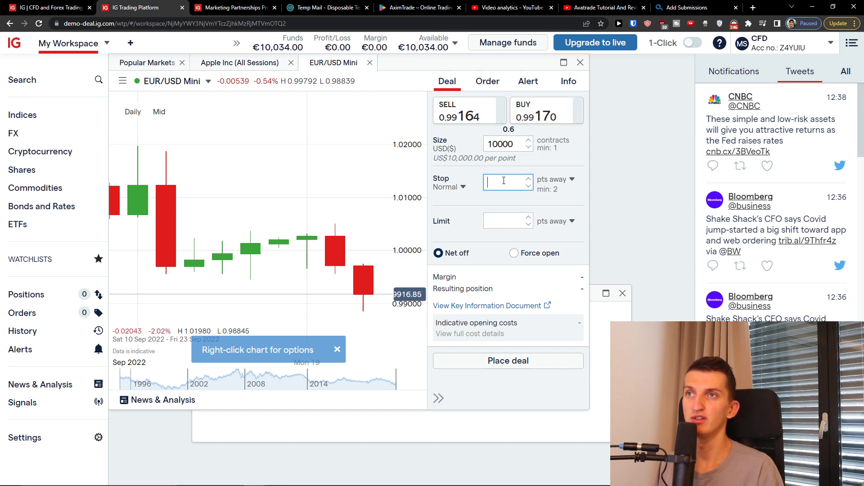
click(522, 252)
click(452, 253)
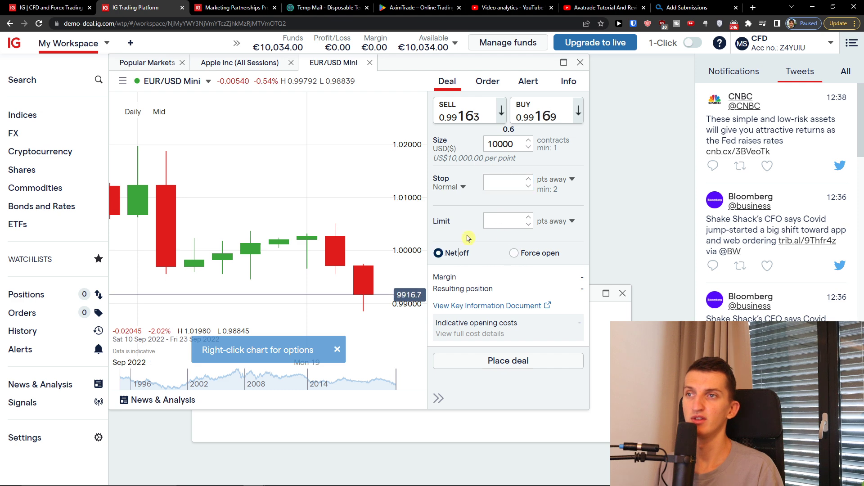
click(489, 181)
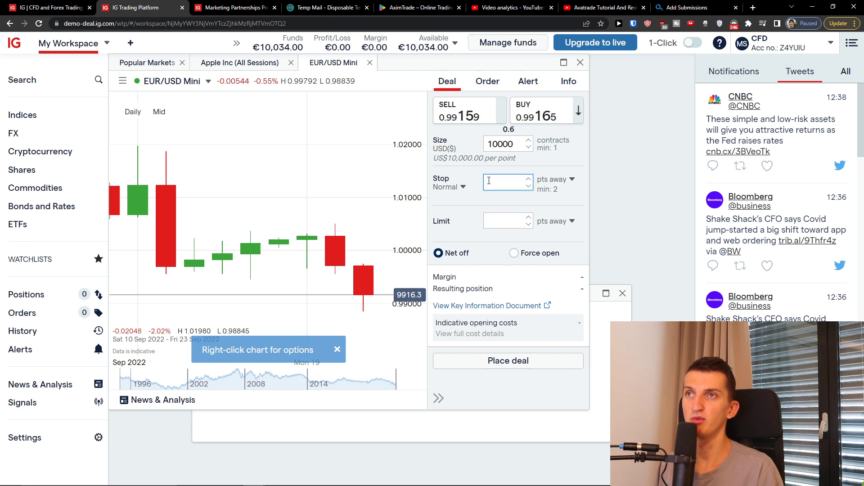
text(0.9)
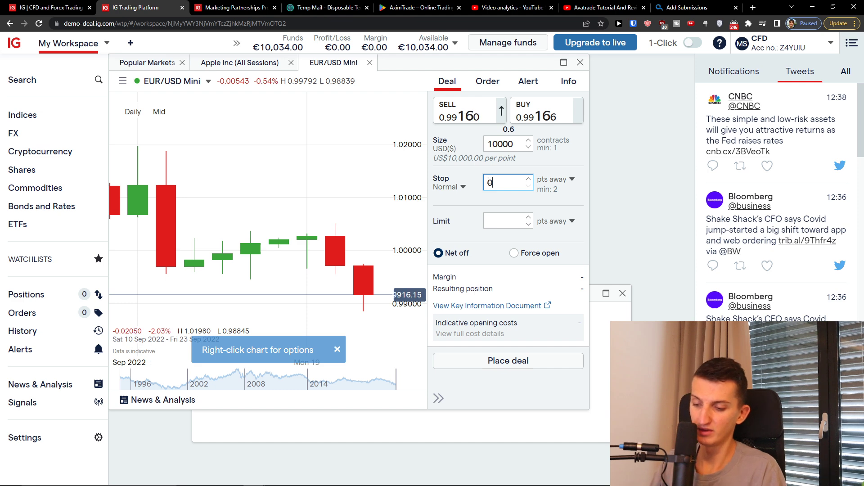
text(8)
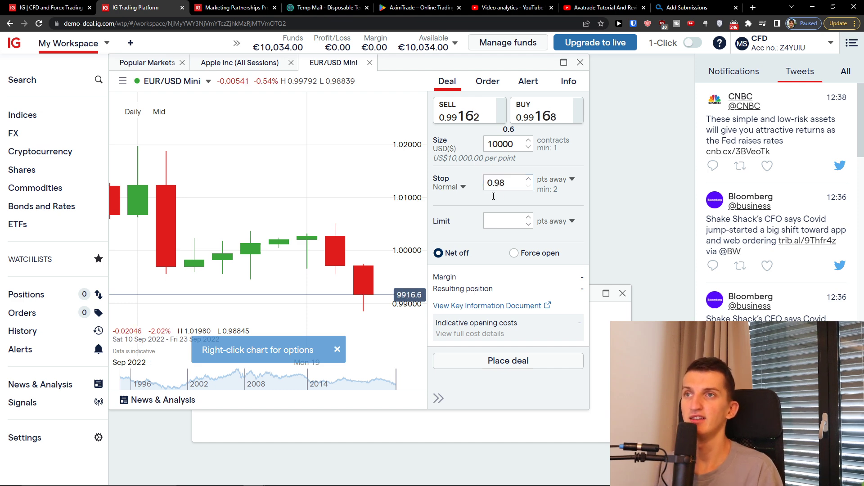
click(573, 179)
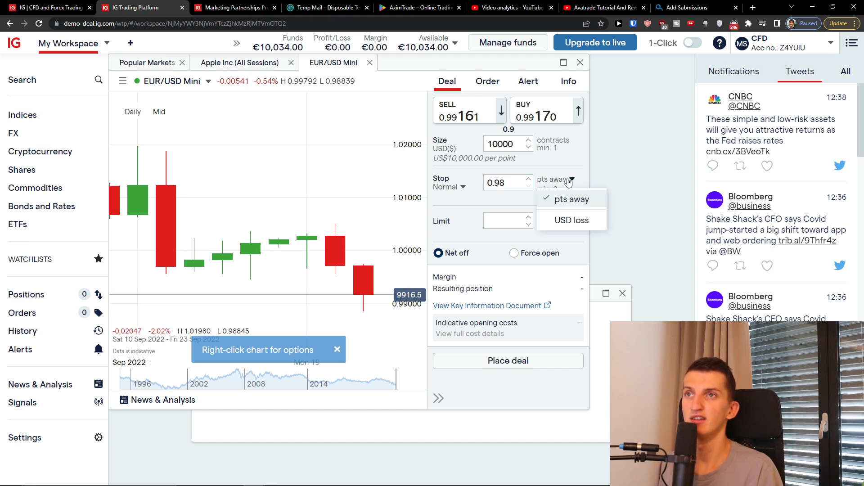
click(563, 218)
click(508, 179)
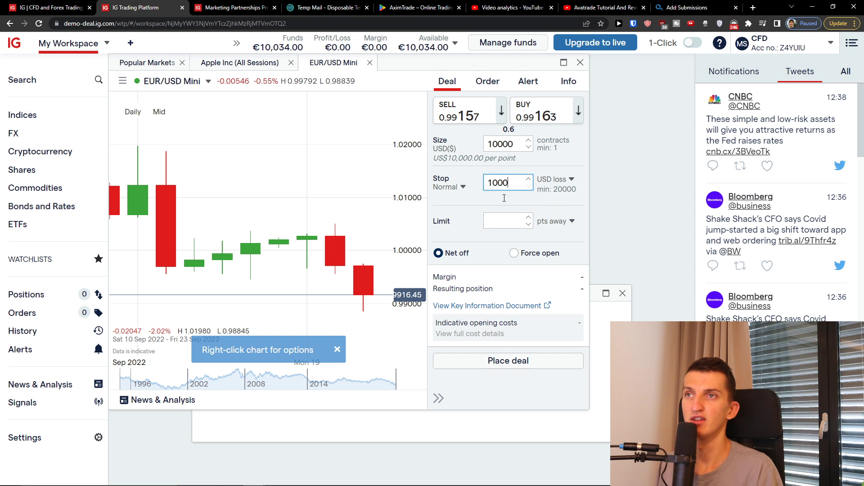
Step: Switch the limit units to USD profit and set the deal to buy
click(557, 221)
click(511, 222)
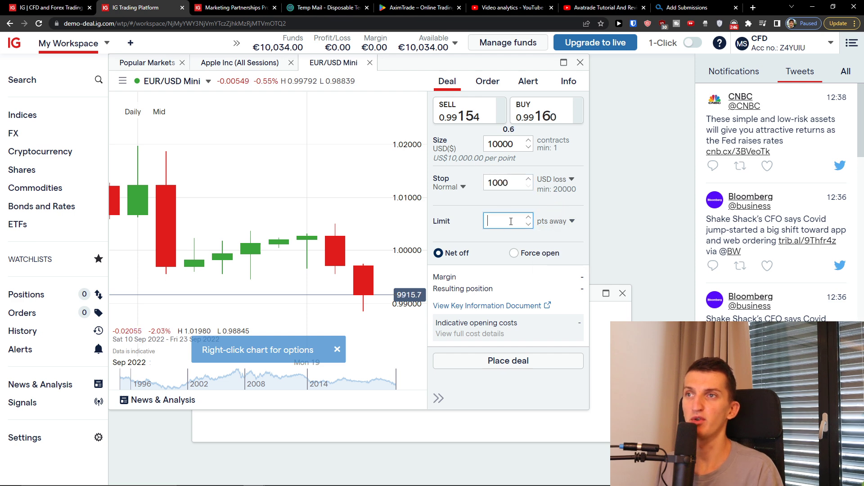
scroll(349, 233, down, 2)
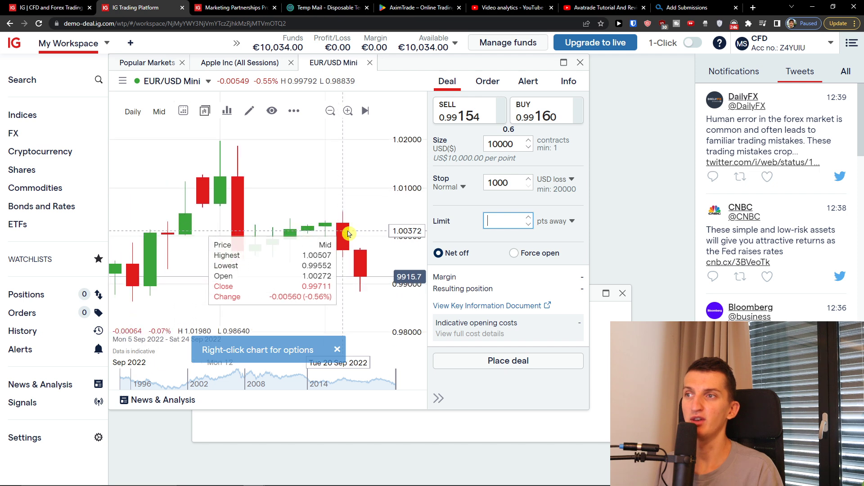
scroll(348, 232, down, 2)
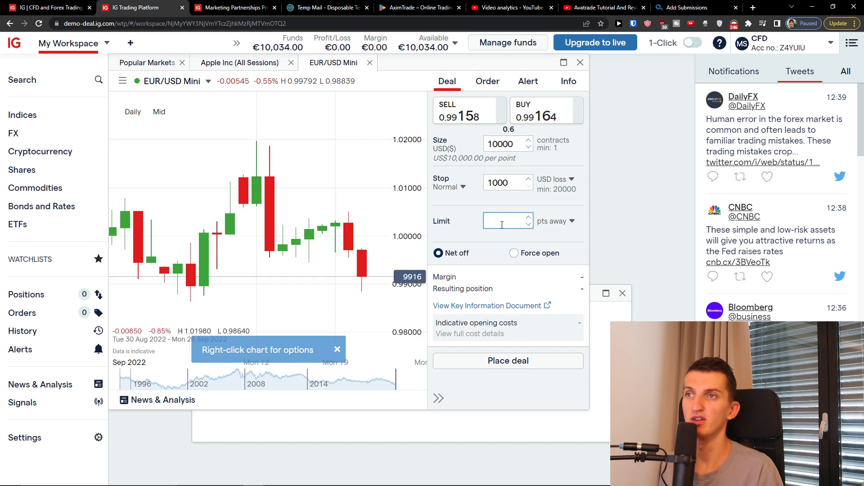
click(558, 227)
click(551, 259)
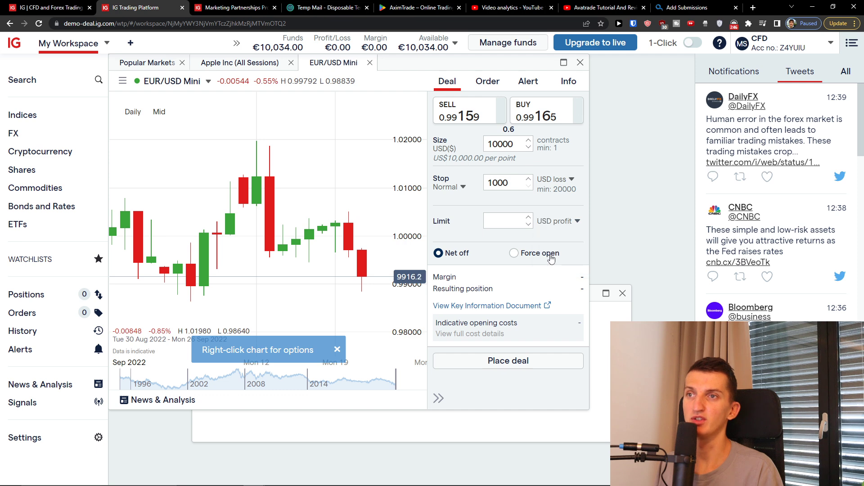
click(521, 118)
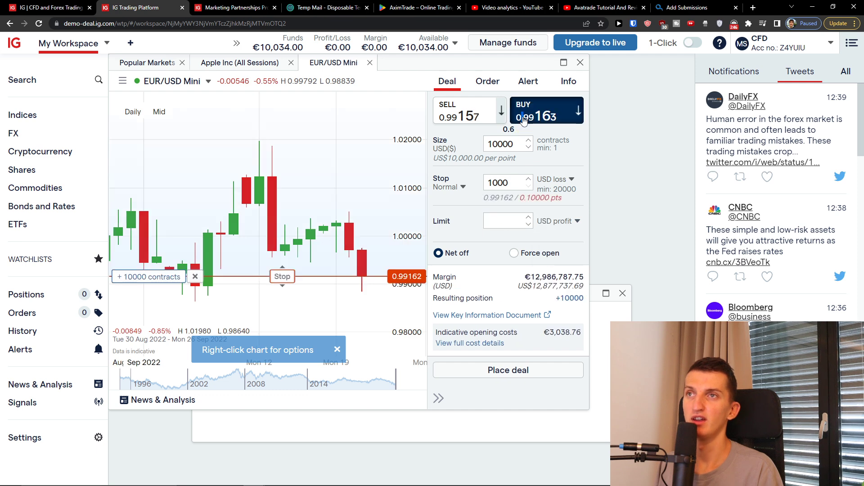
Step: Measure the stop in points away at 0.98 and reduce the size to 1000
click(571, 179)
click(568, 198)
click(514, 183)
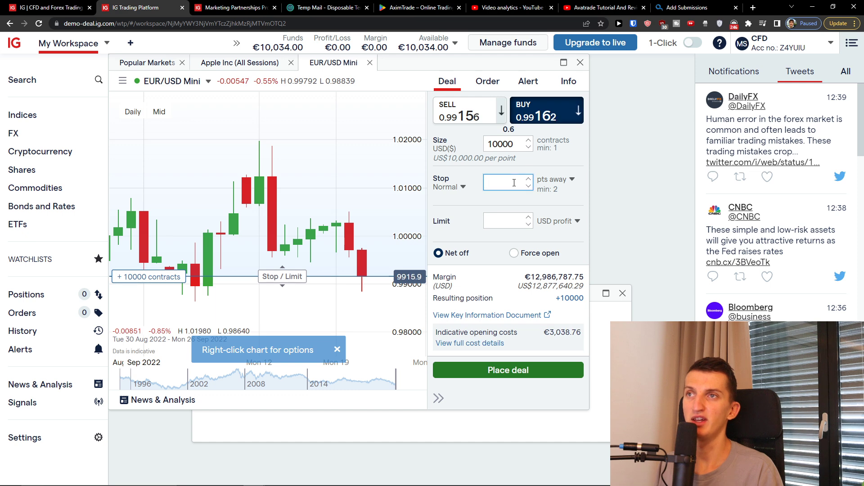
text(100)
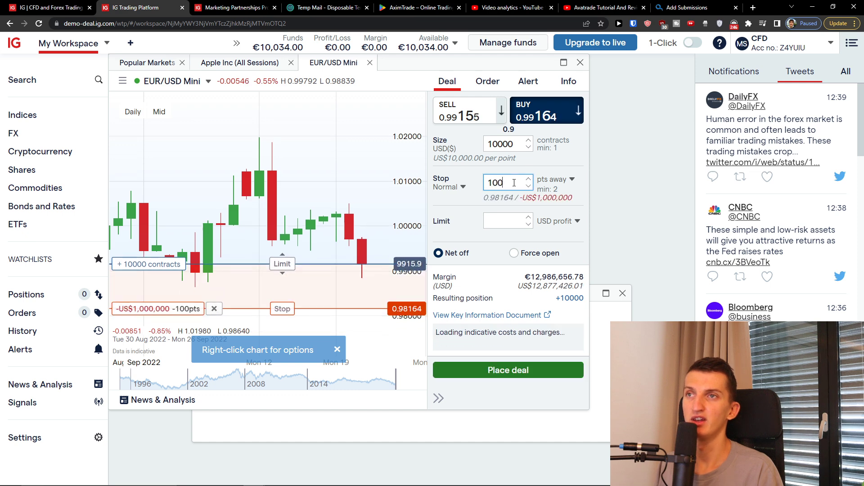
key(BackSpace)
key(BackSpace)
key(BackSpace)
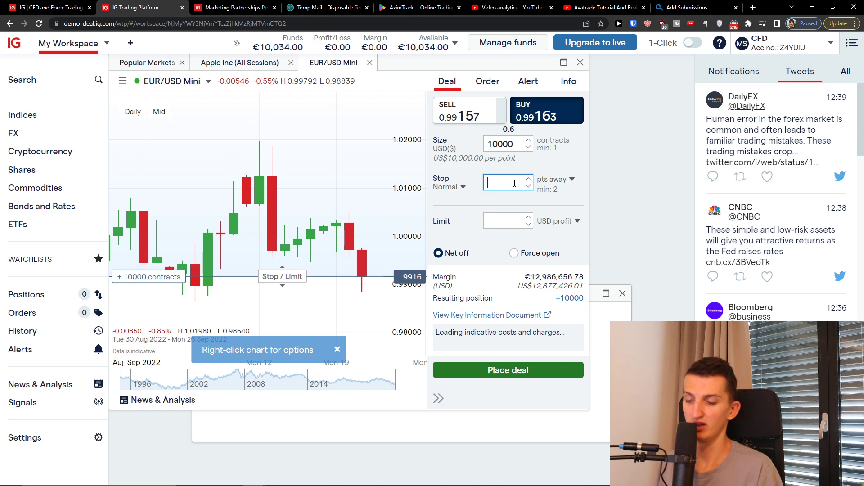
text(0.97)
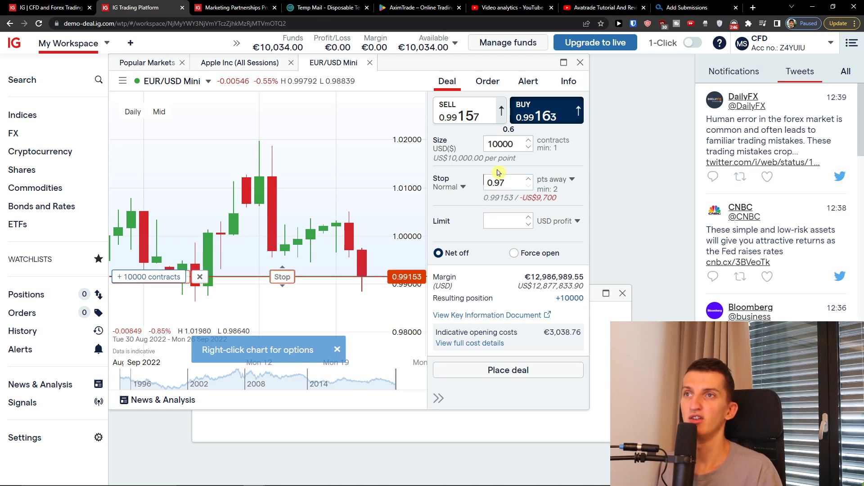
click(508, 181)
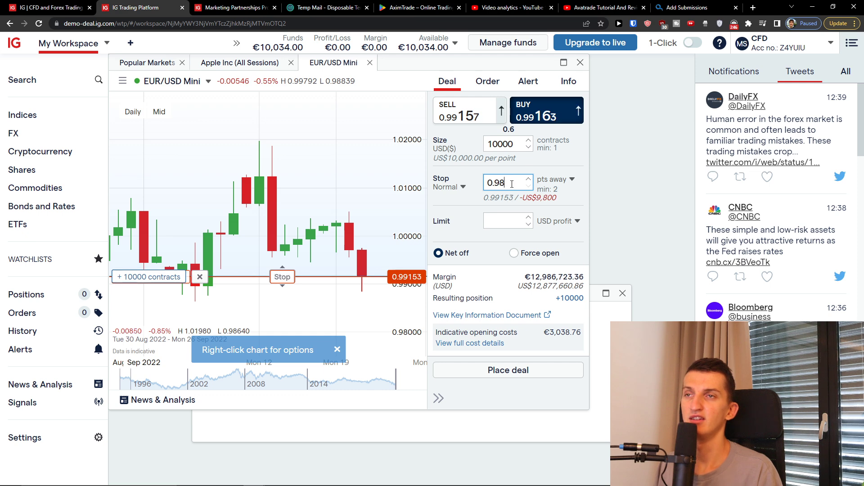
click(507, 220)
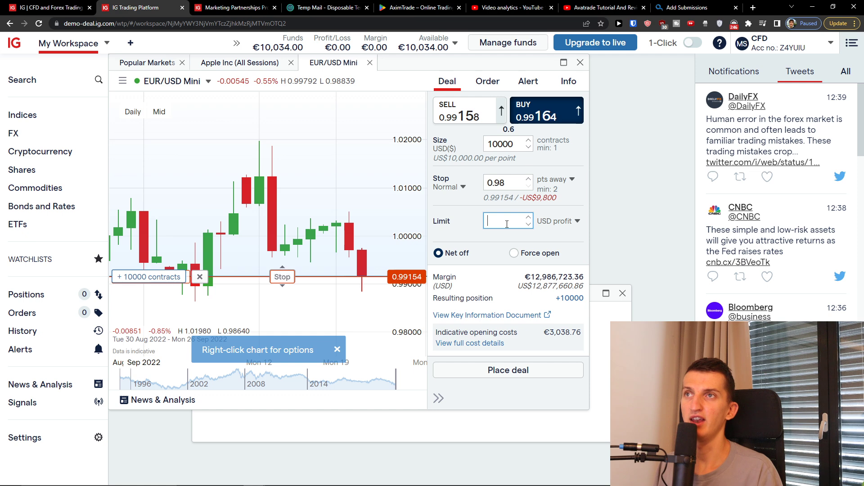
click(512, 143)
key(BackSpace)
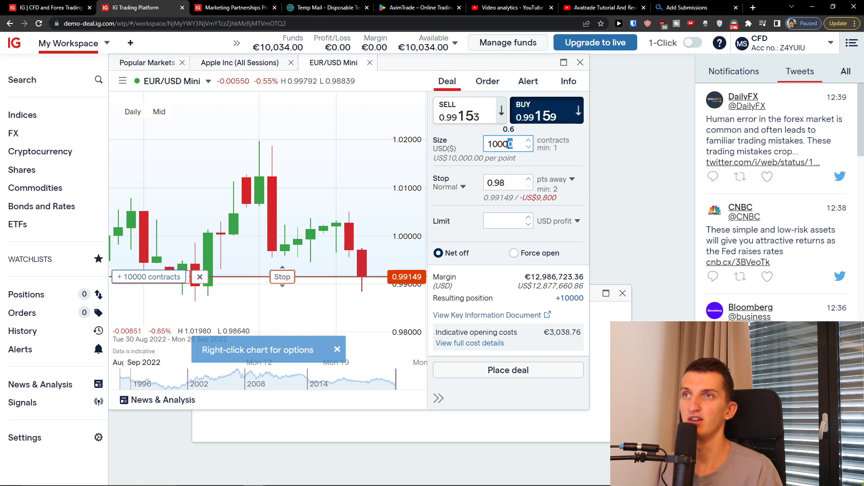
Step: Set a 1.2-point limit in points away, then review the EUR/USD Mini Info tab
click(518, 215)
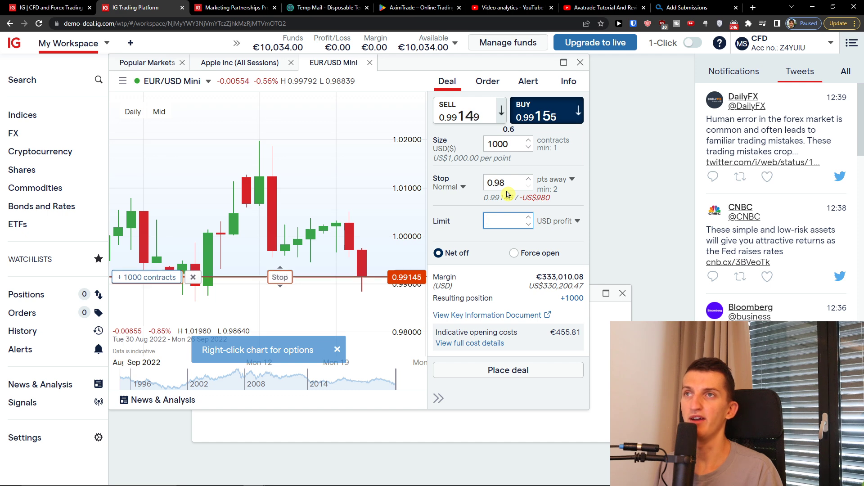
text(1)
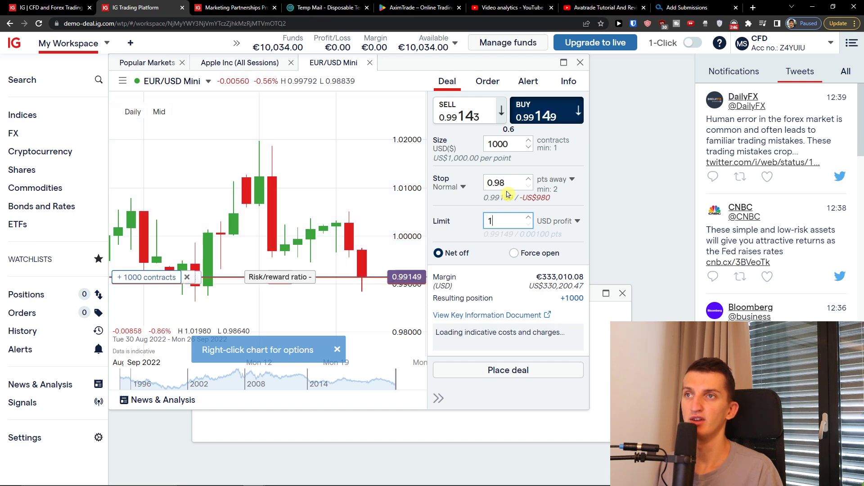
text(.2)
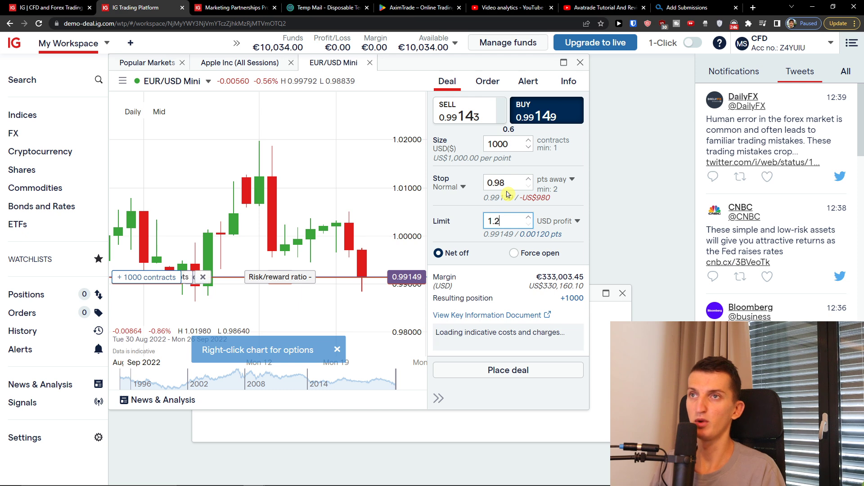
click(555, 221)
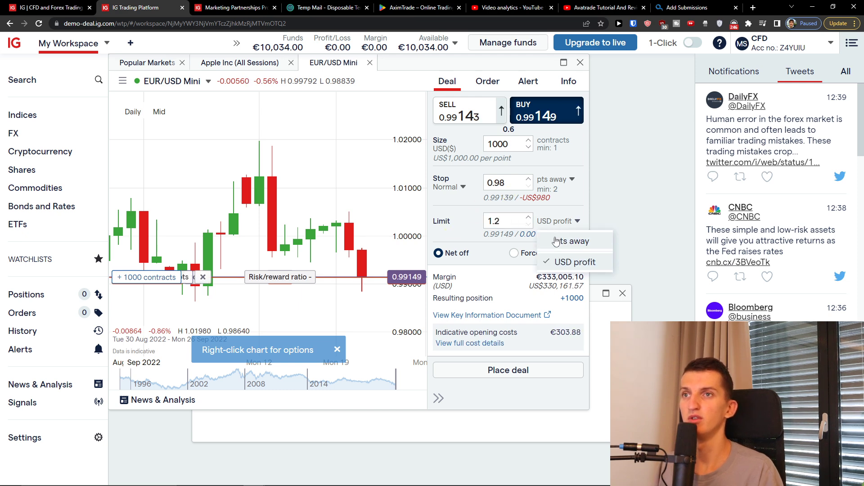
click(569, 239)
click(498, 221)
text(1.2)
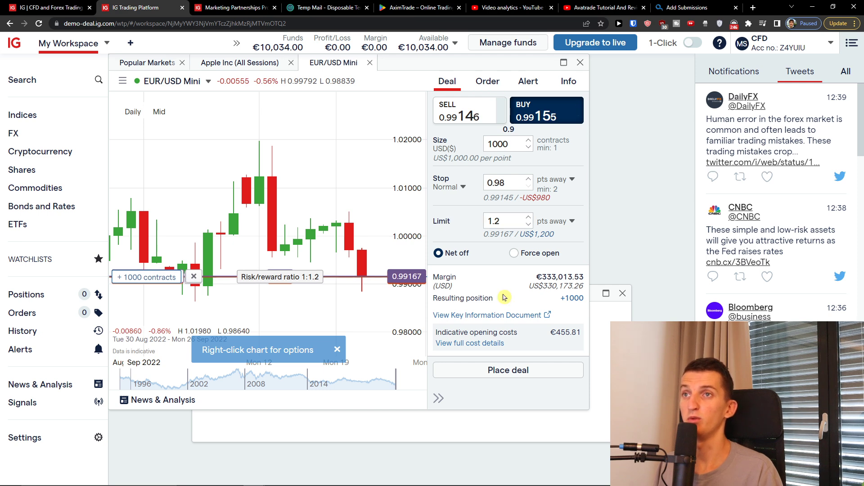
scroll(504, 289, down, 1)
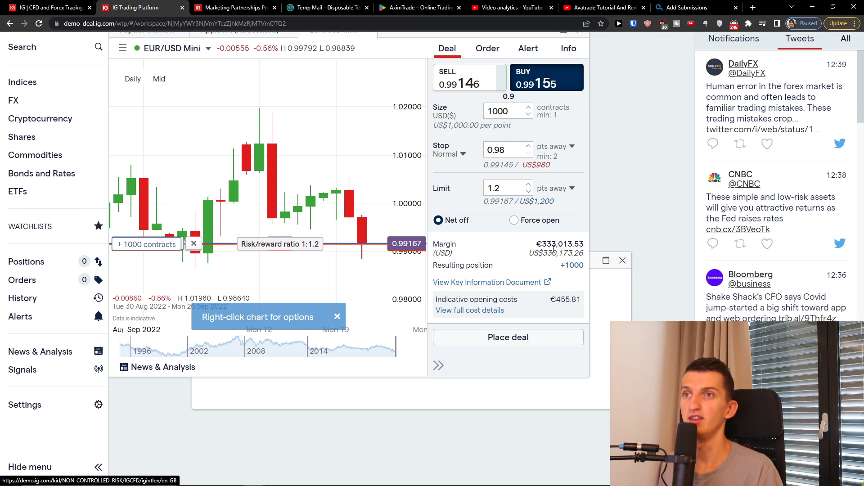
click(532, 221)
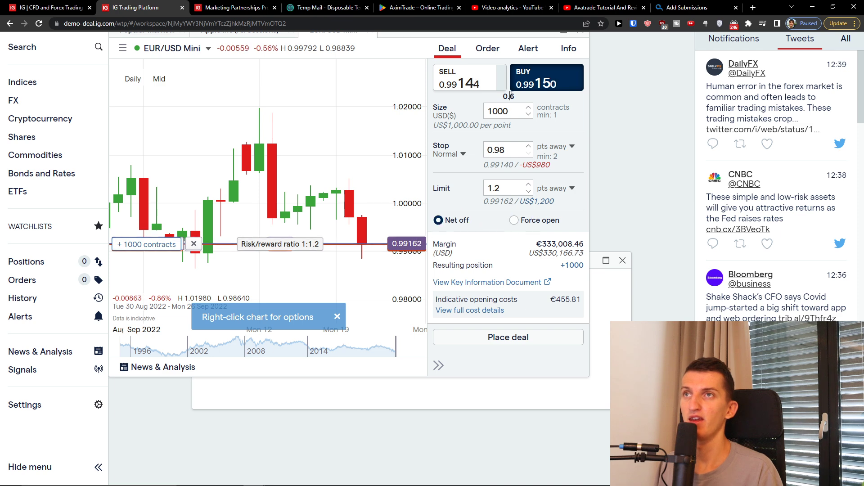
scroll(522, 95, up, 1)
click(565, 81)
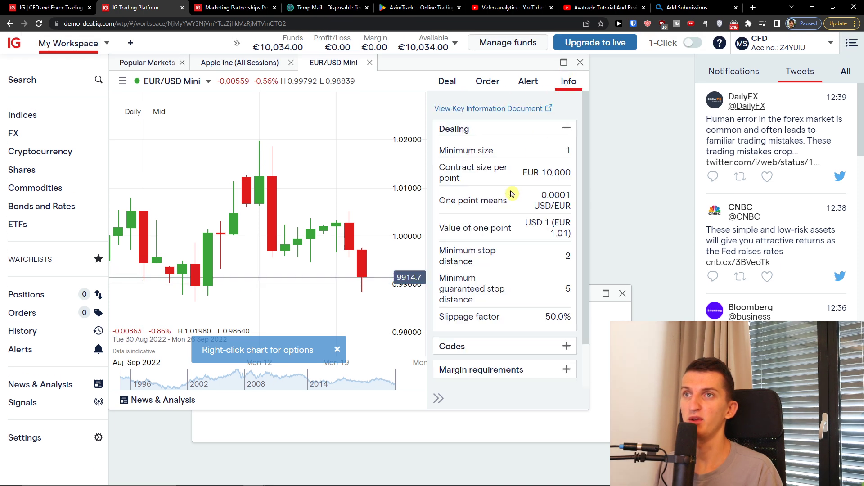
Step: Expand Margin requirements and Codes on the EUR/USD Mini Info tab, showing symbol EURUSD and news code EUR=
scroll(499, 219, down, 3)
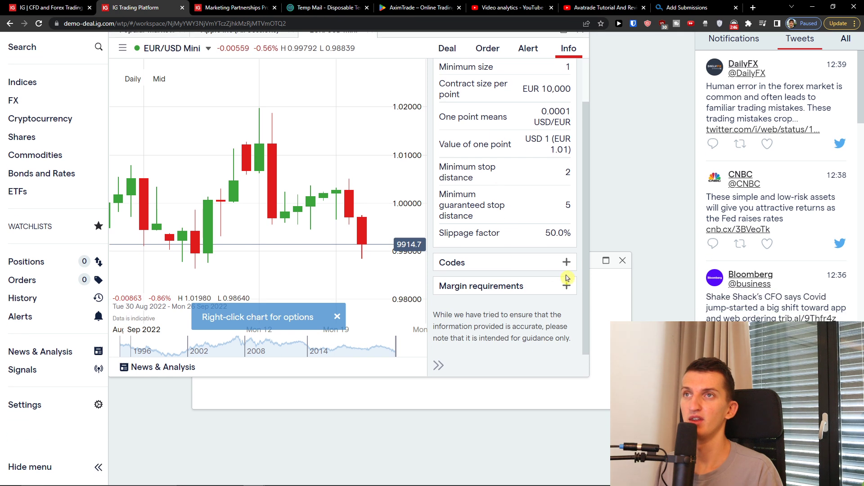
click(565, 287)
scroll(560, 288, down, 4)
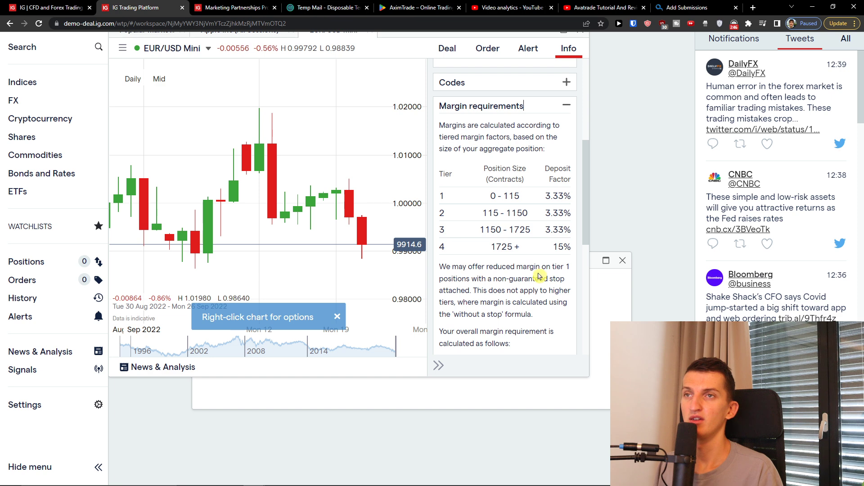
scroll(539, 275, up, 4)
click(500, 264)
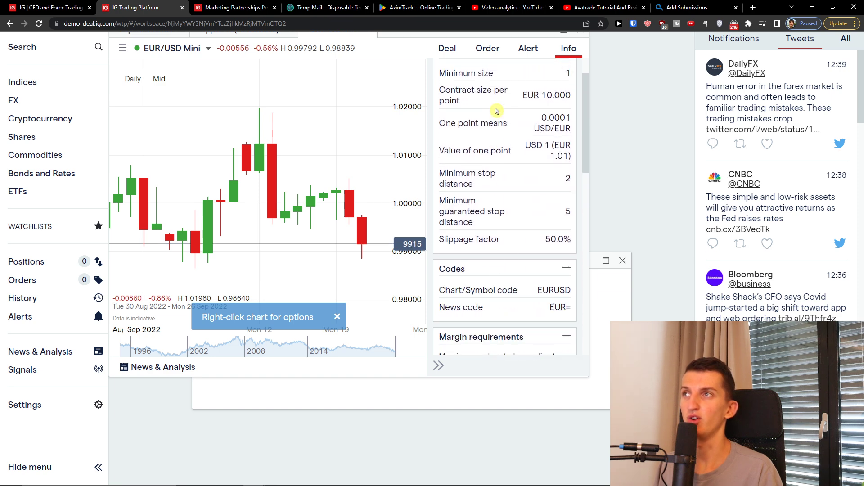
scroll(498, 110, up, 1)
scroll(593, 300, up, 1)
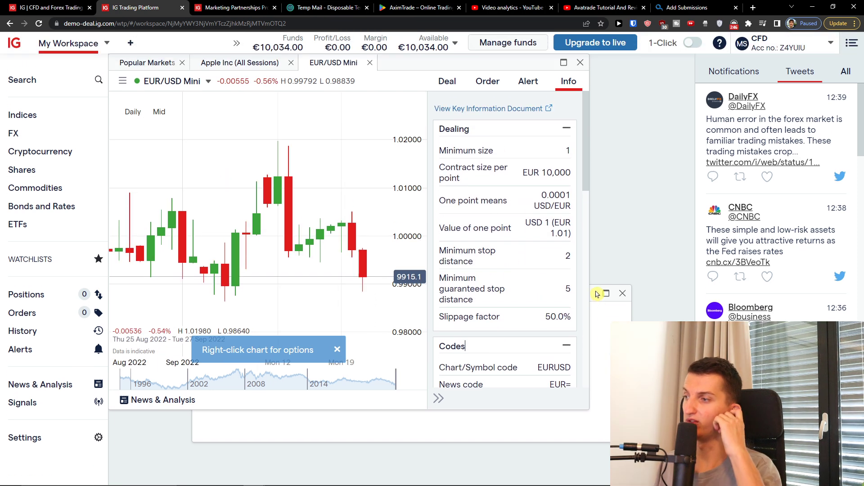